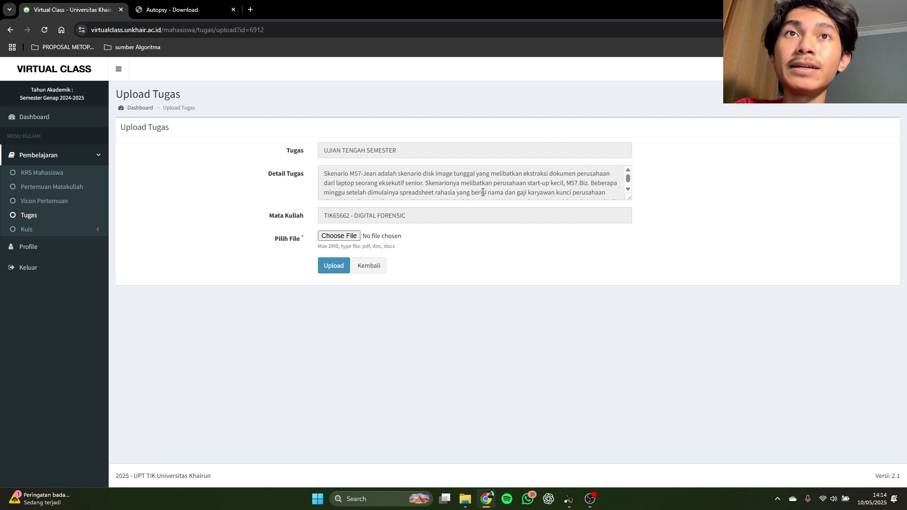
Read the midterm assignment's full details, from the M57 scenario to the disk image download link.
click(628, 189)
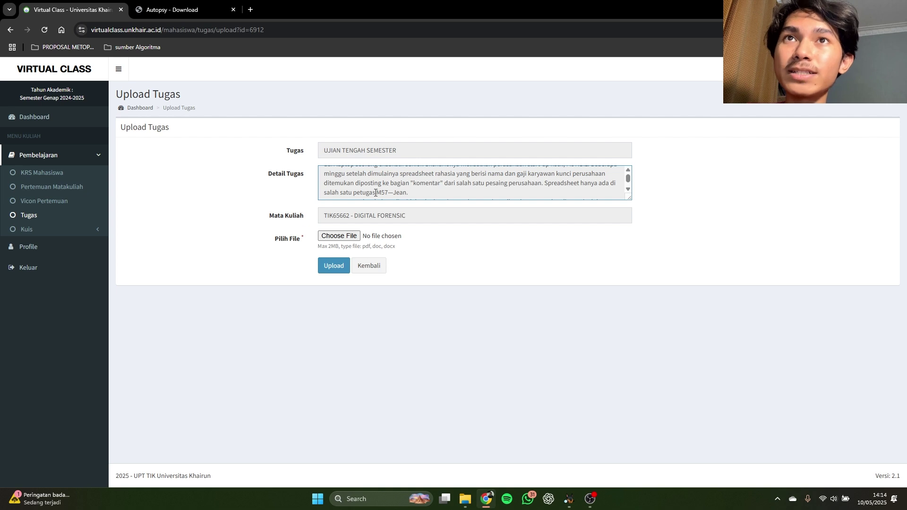
drag(394, 195, 403, 192)
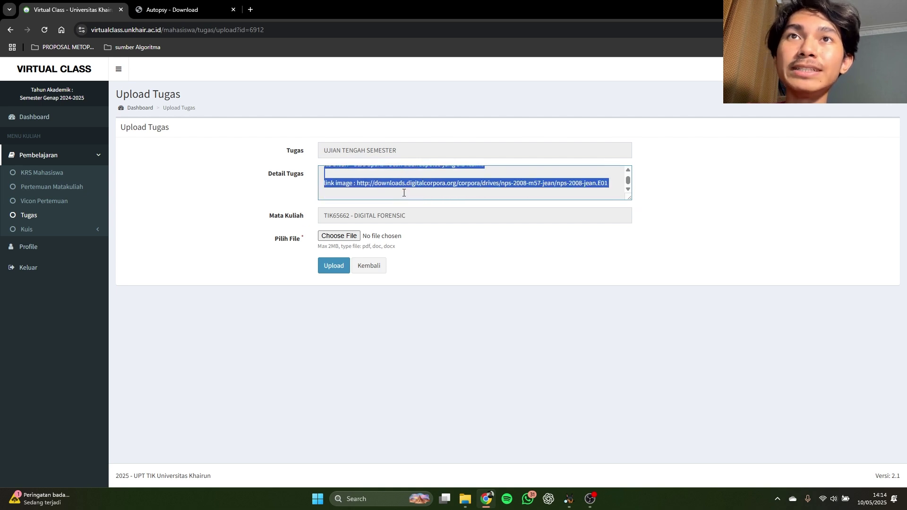
scroll(422, 182, up, 2)
click(421, 184)
scroll(422, 184, down, 1)
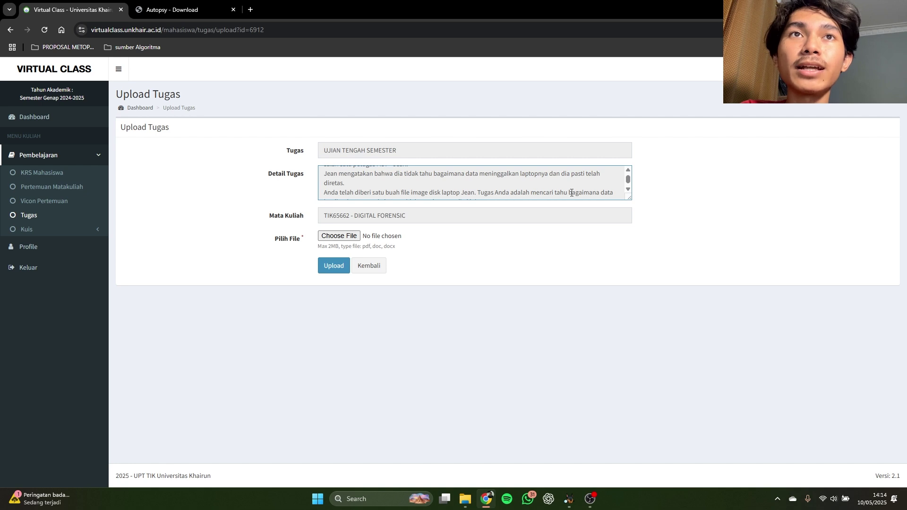
scroll(411, 185, down, 1)
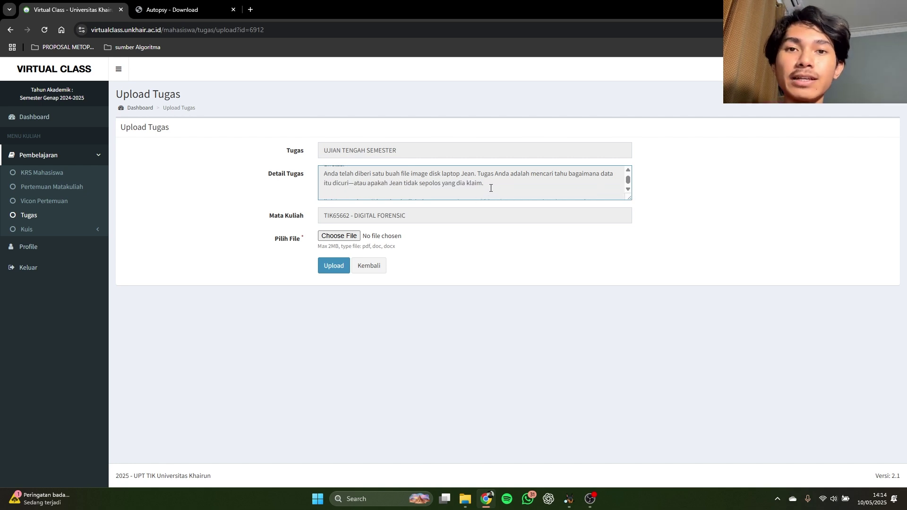
scroll(461, 184, down, 1)
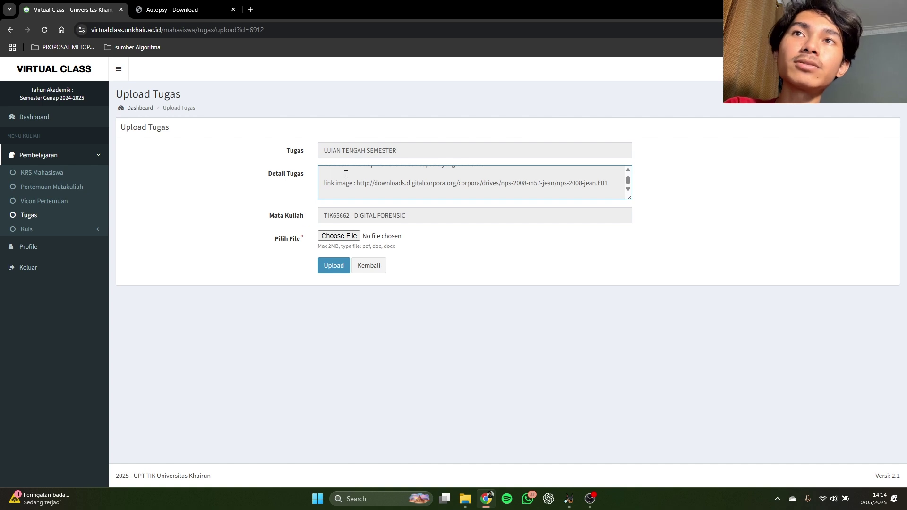
drag(358, 183, 610, 210)
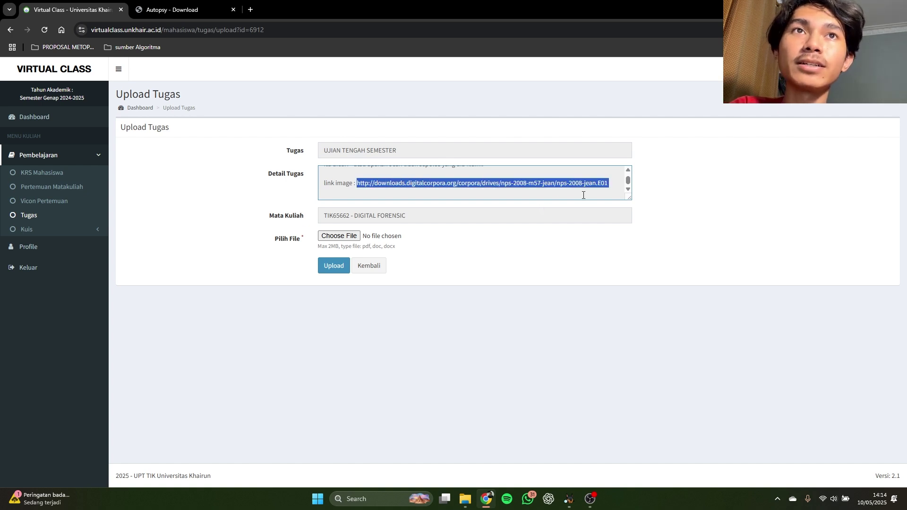
click(579, 190)
Switch to Autopsy and list the Office documents found by file extension.
key(alt+Tab)
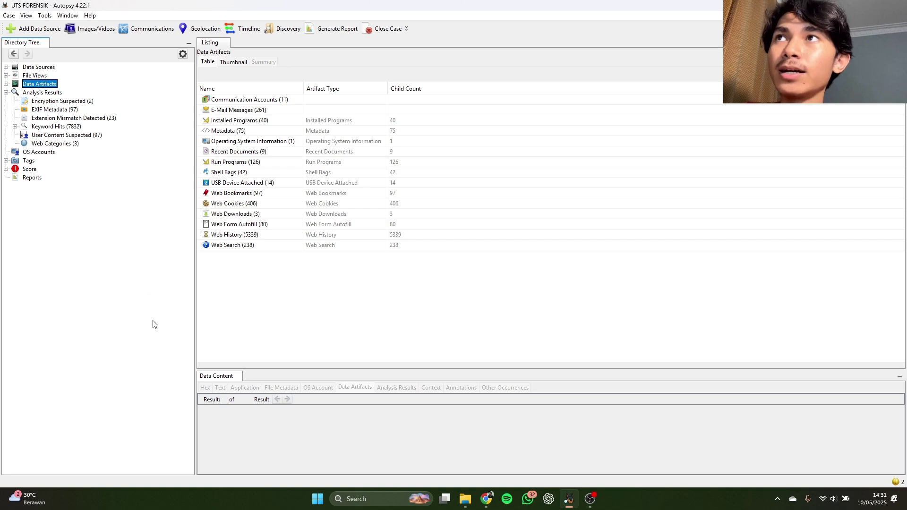
click(35, 76)
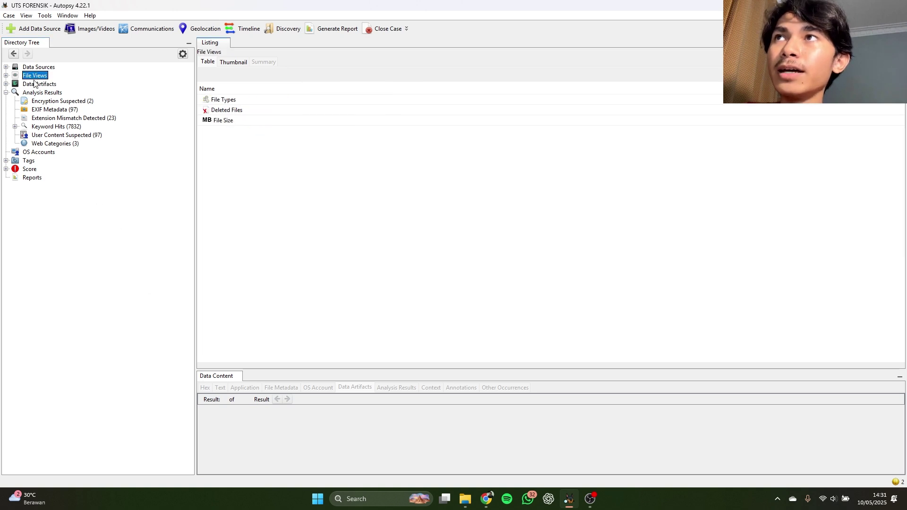
click(6, 76)
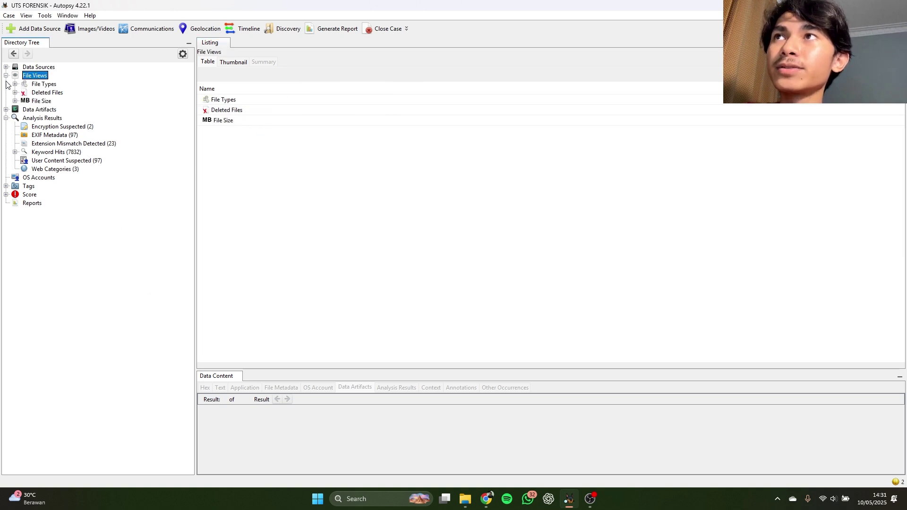
click(15, 84)
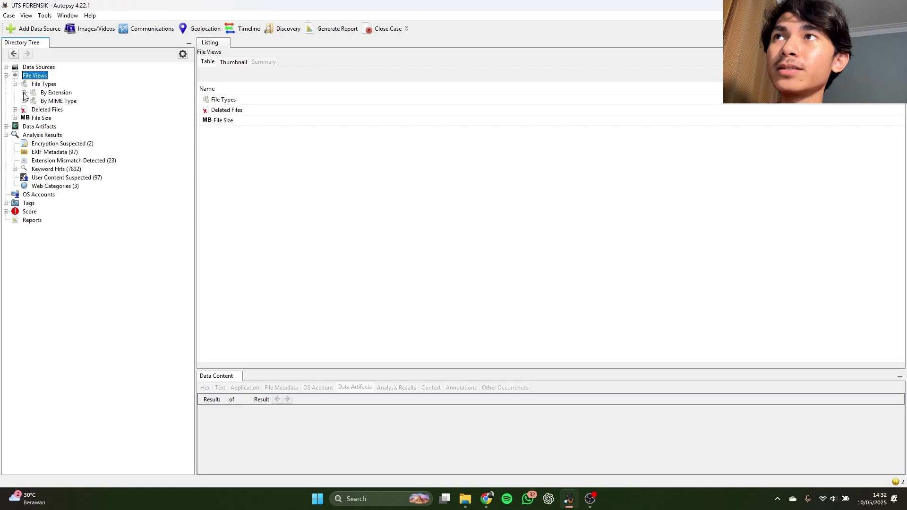
click(24, 92)
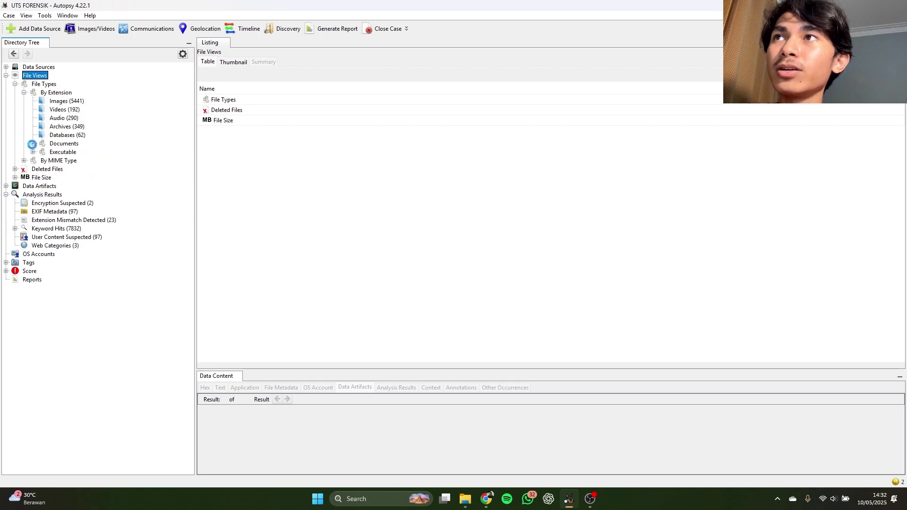
click(33, 143)
click(68, 161)
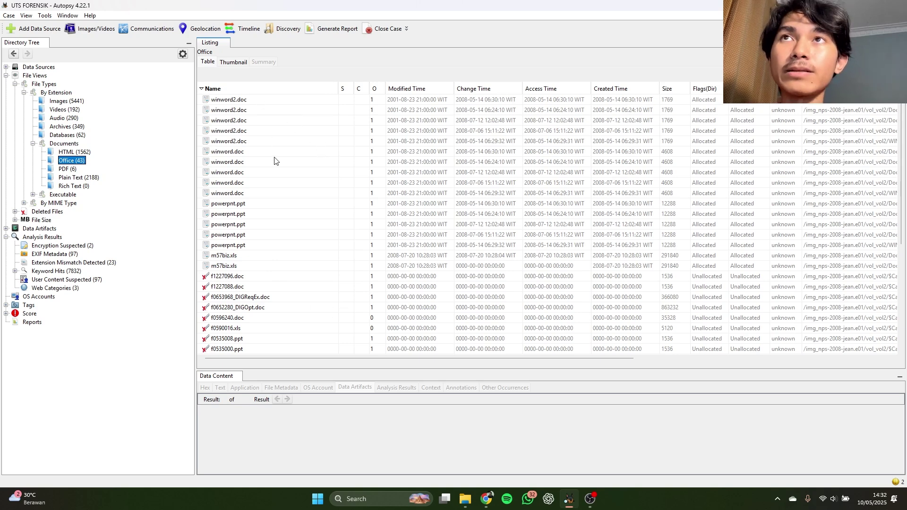
Sort the Office files by name in descending order and examine the extracted text of the first m57biz.xls.
click(230, 90)
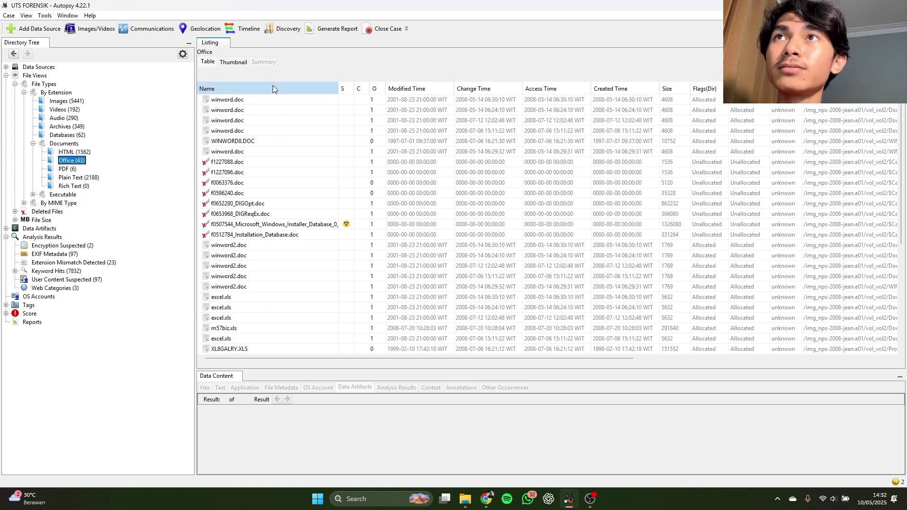
click(318, 89)
click(319, 89)
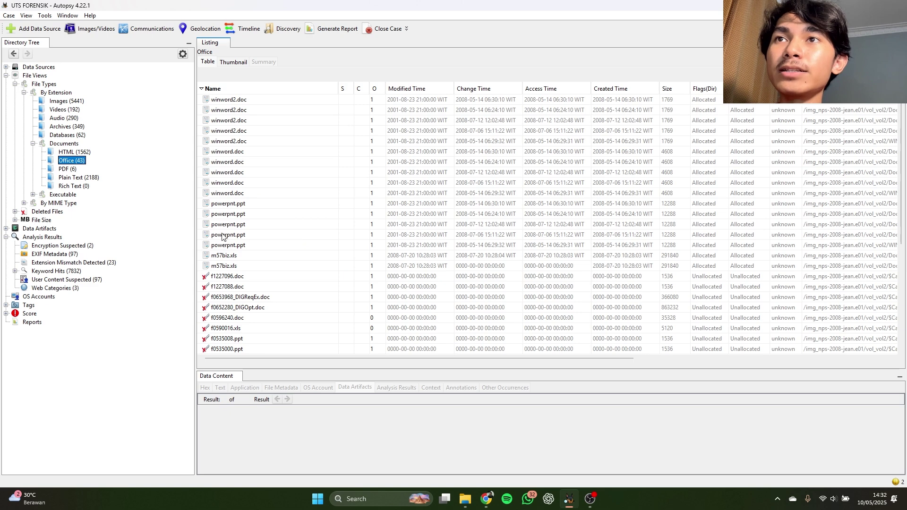
click(225, 258)
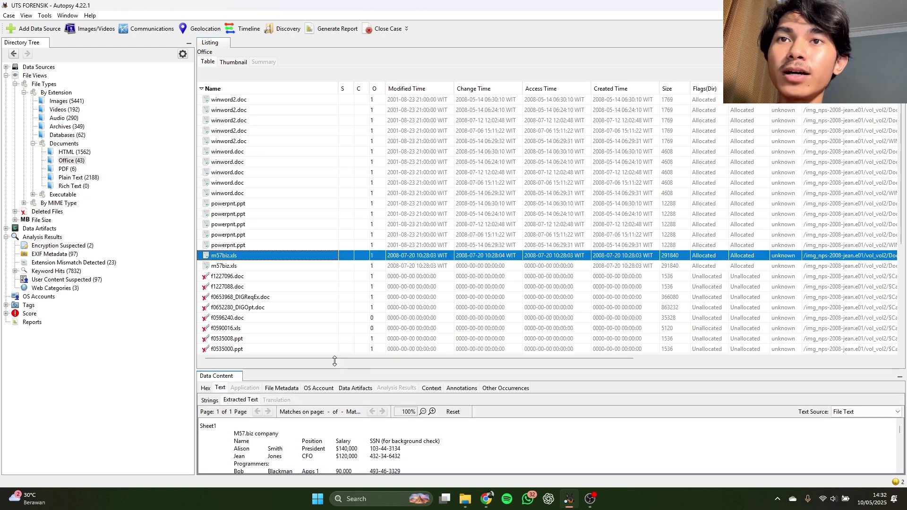
drag(335, 361, 322, 182)
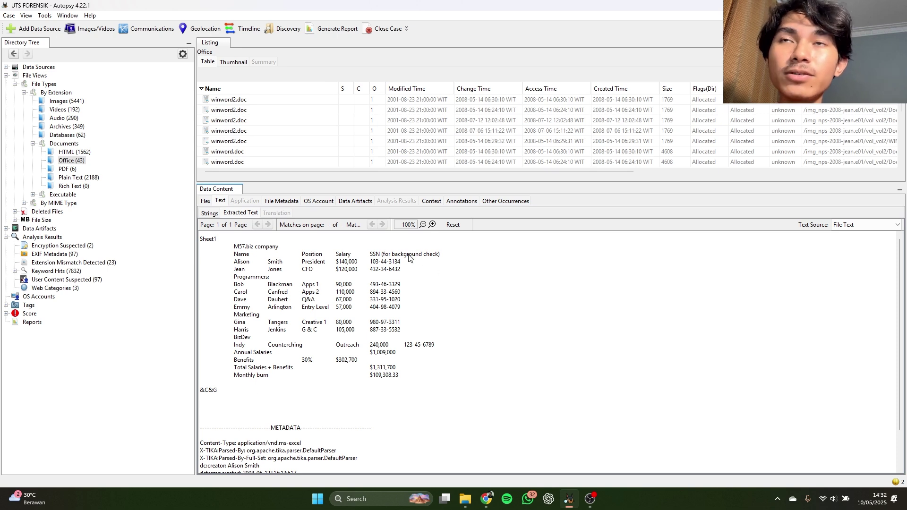
Inspect the file metadata of the first m57biz.xls, focusing on its path in the disk image.
click(285, 201)
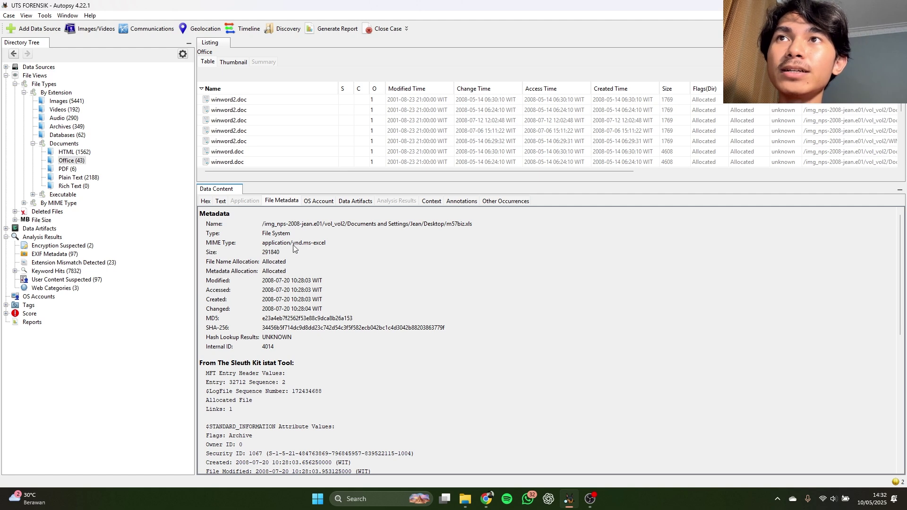
drag(263, 226, 297, 228)
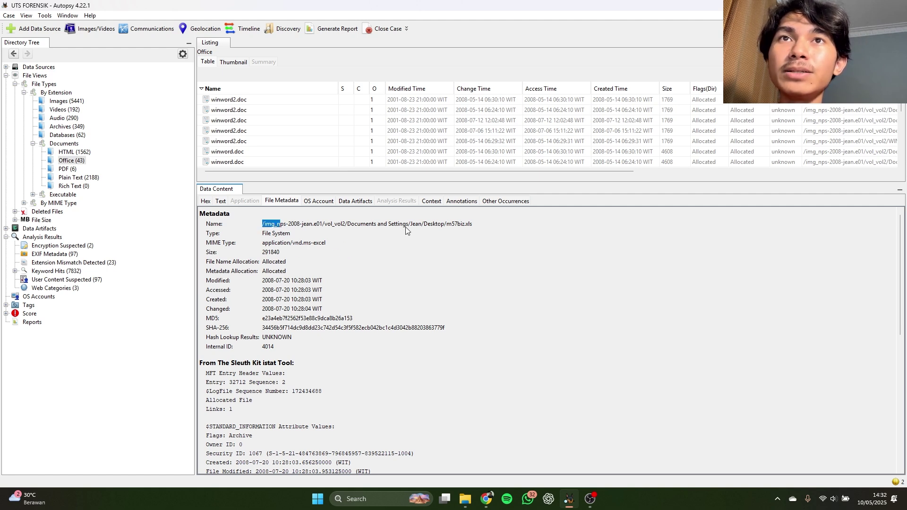
mouse_move(424, 226)
mouse_down()
mouse_move(444, 225)
mouse_move(421, 225)
mouse_up()
click(425, 225)
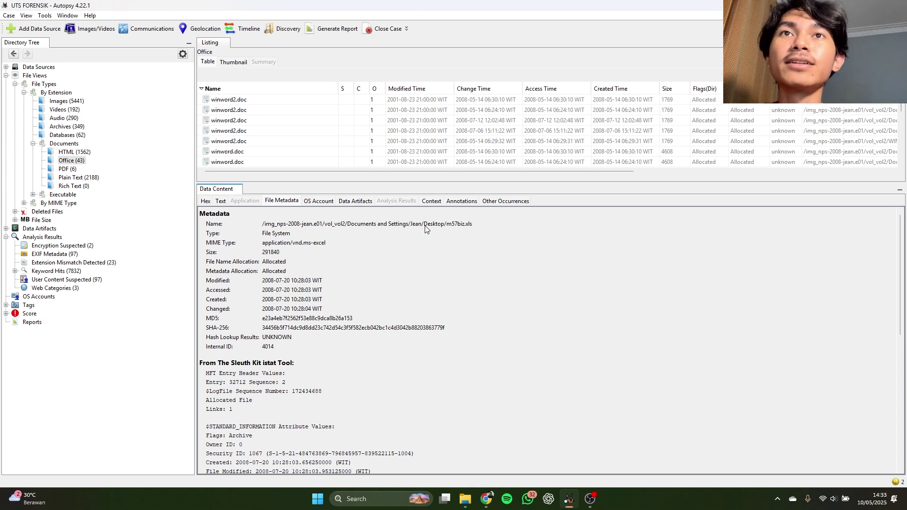
Examine the extracted text and file metadata of the second m57biz.xls, focusing on the Outlook part of its path.
drag(416, 184, 407, 305)
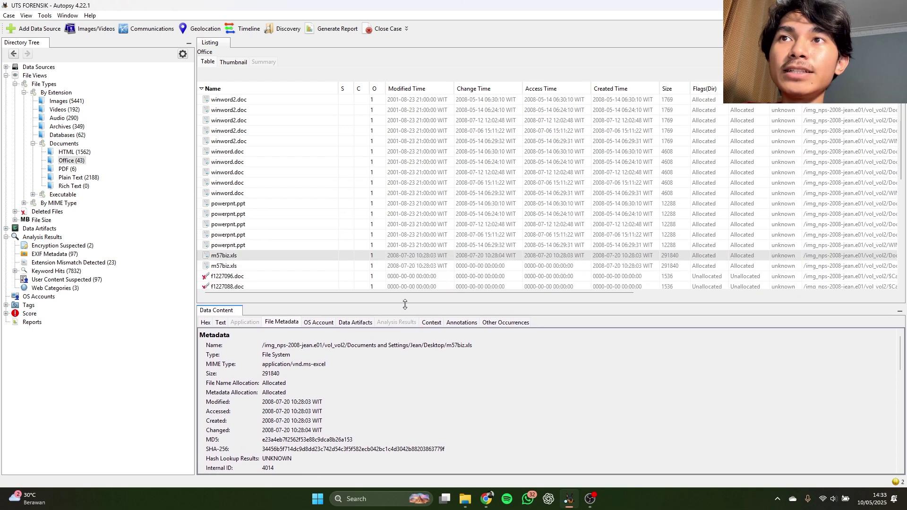
click(238, 266)
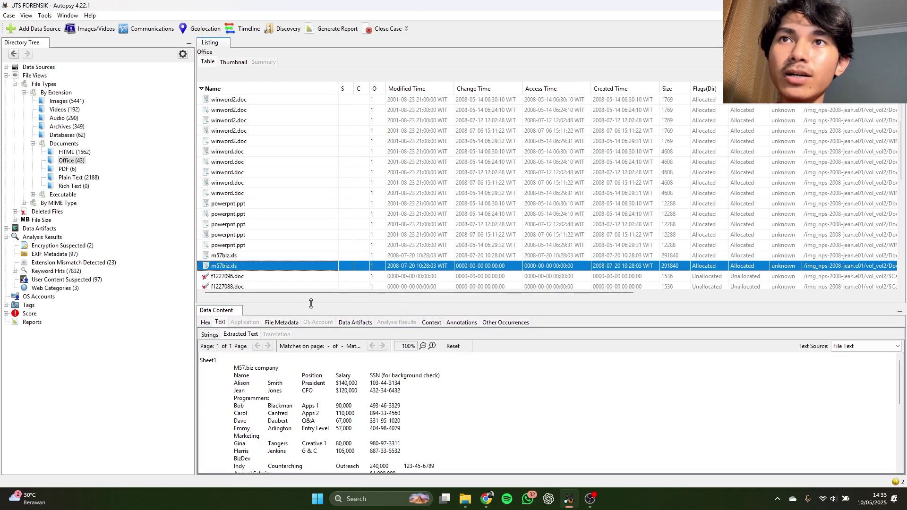
drag(305, 303, 331, 182)
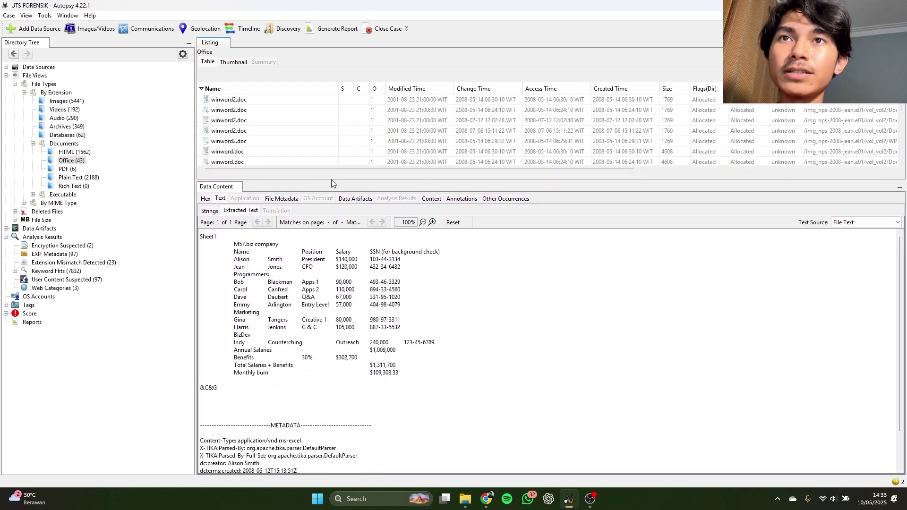
click(286, 203)
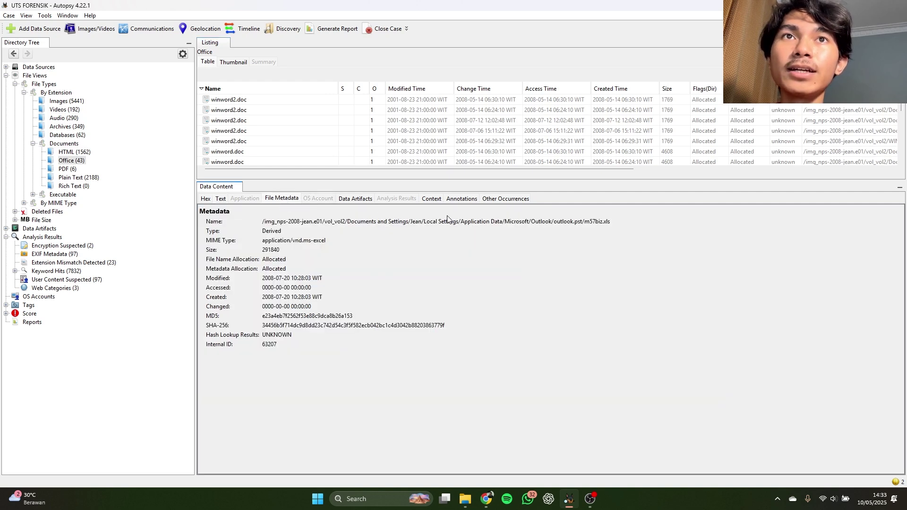
drag(554, 225, 574, 225)
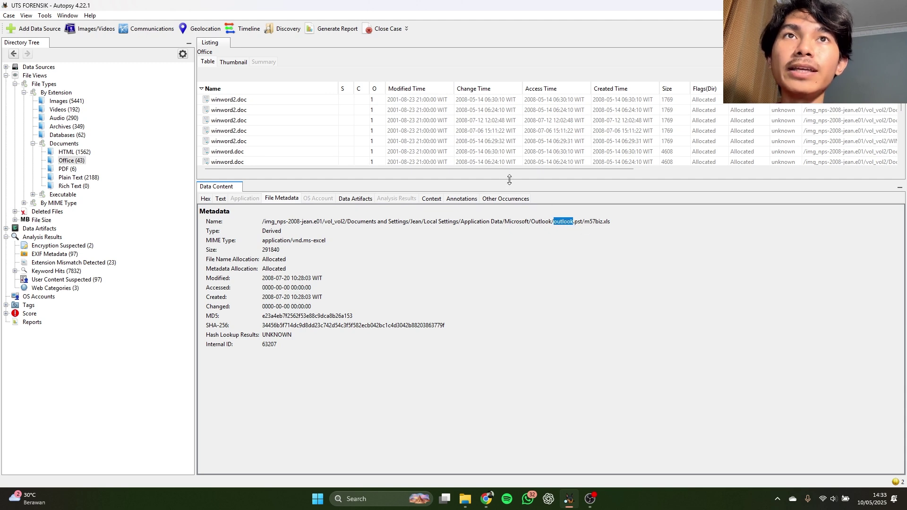
List the e-mail messages in the Default folder of the data artifacts, with more room for the message table.
drag(509, 179, 484, 301)
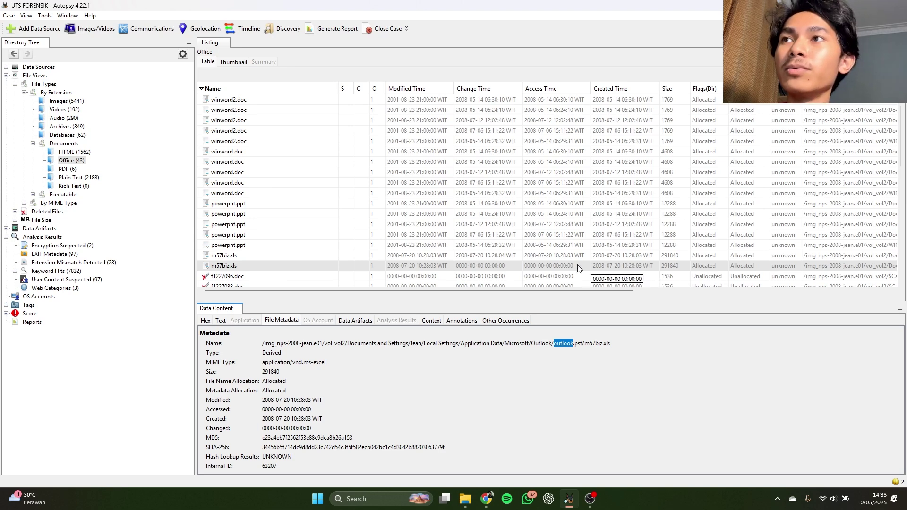
click(6, 229)
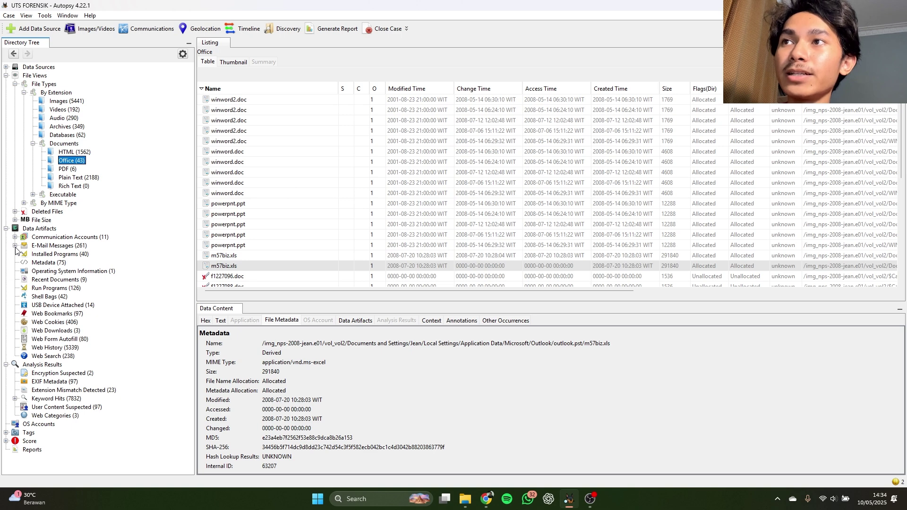
click(15, 245)
click(24, 254)
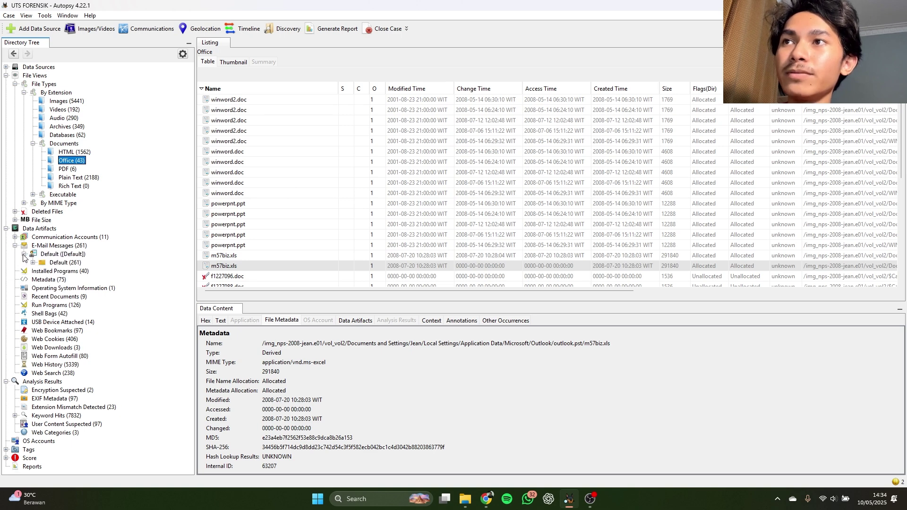
click(56, 265)
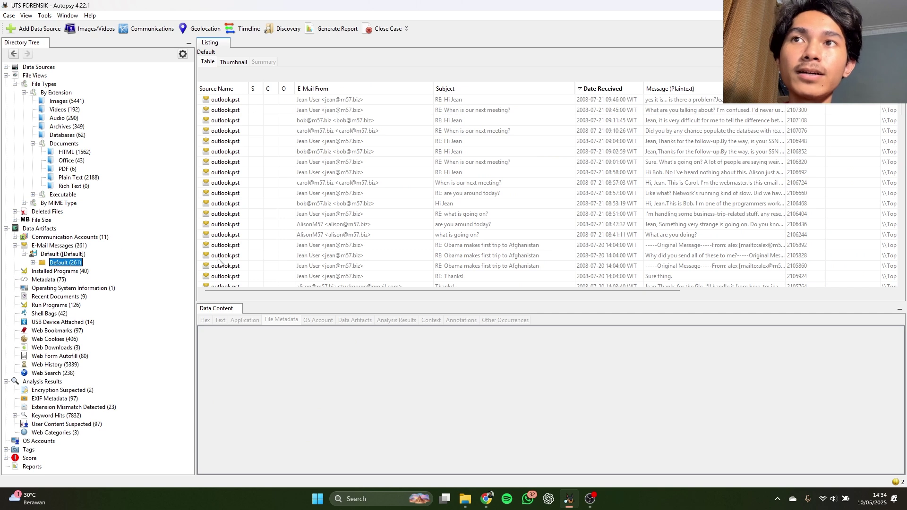
drag(303, 301, 306, 400)
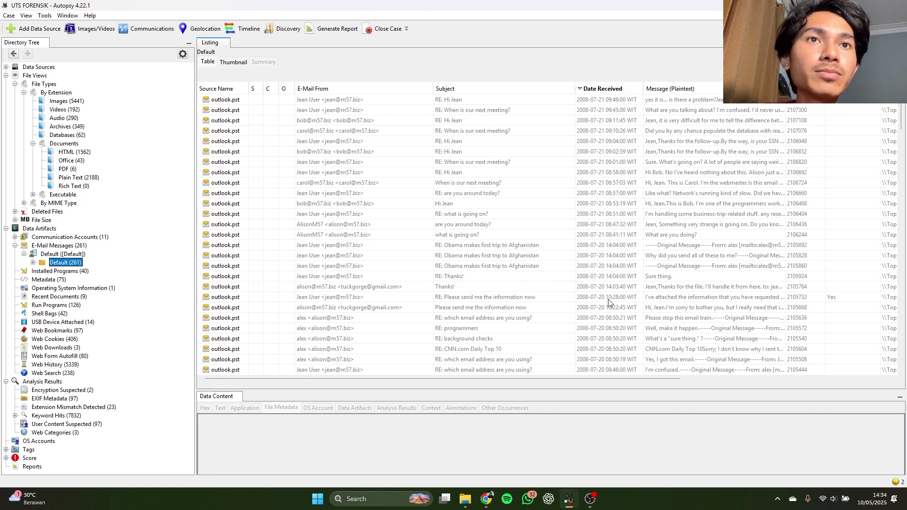
click(622, 300)
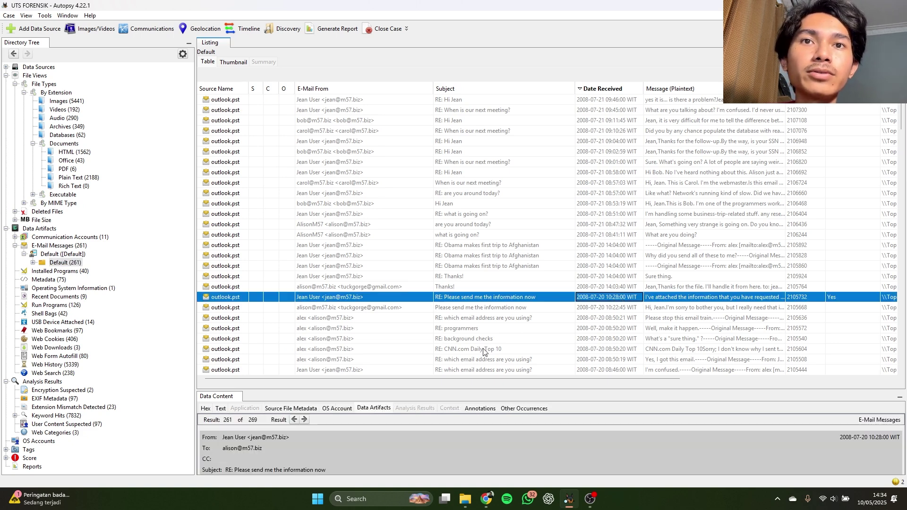
drag(468, 389, 496, 144)
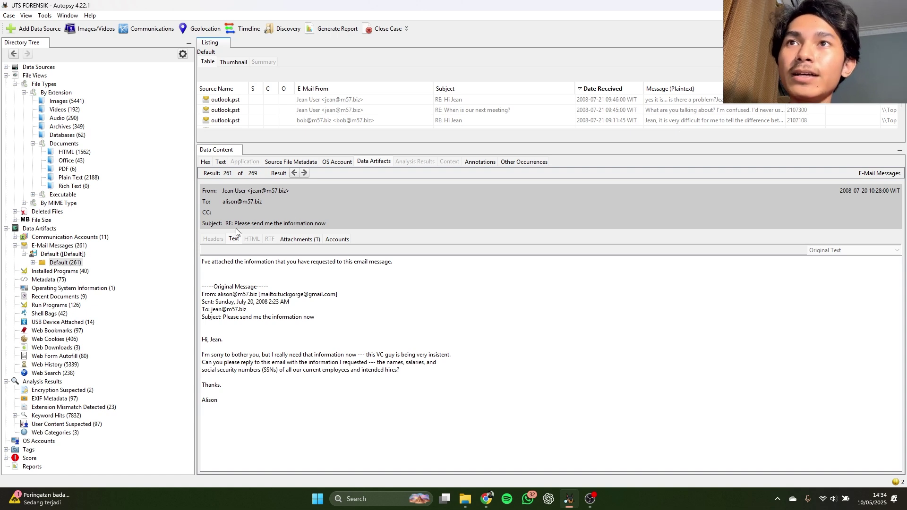
drag(202, 267, 230, 266)
click(281, 277)
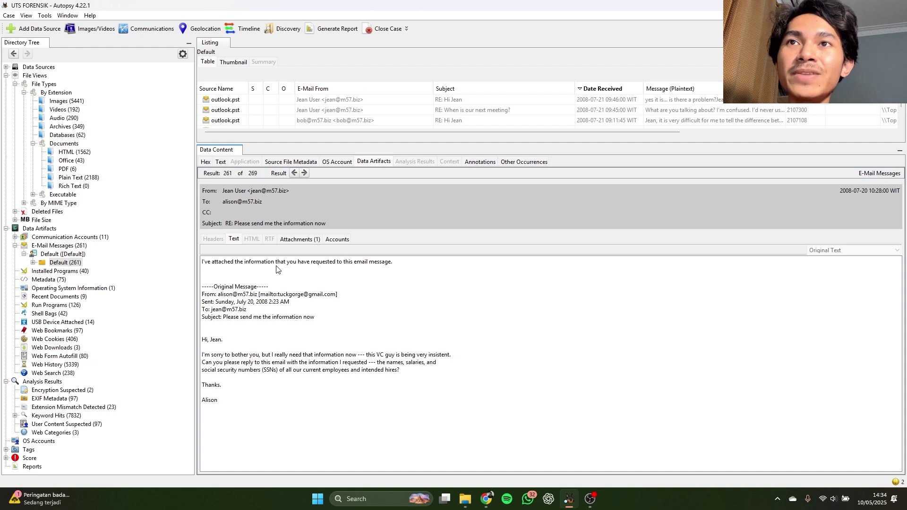
Inspect the e-mail's attachment, widening the Location column to show more of the file's path.
click(300, 239)
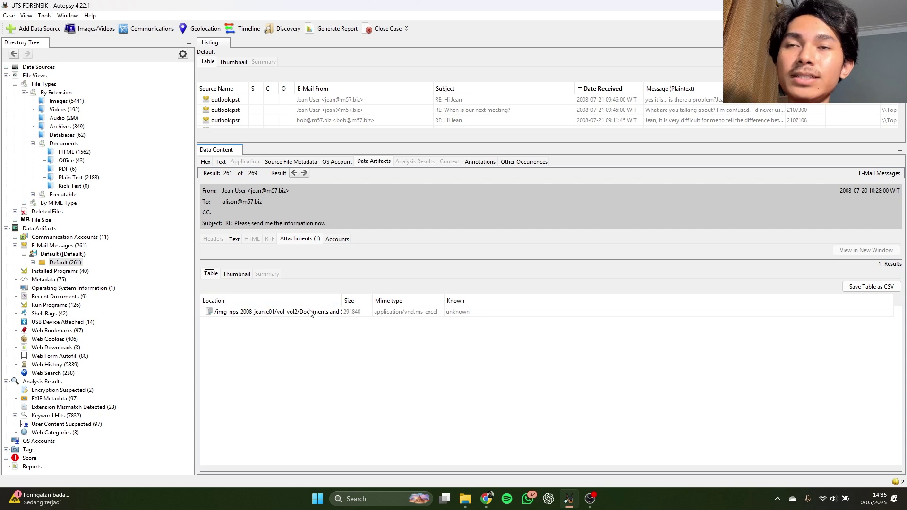
drag(341, 301, 512, 298)
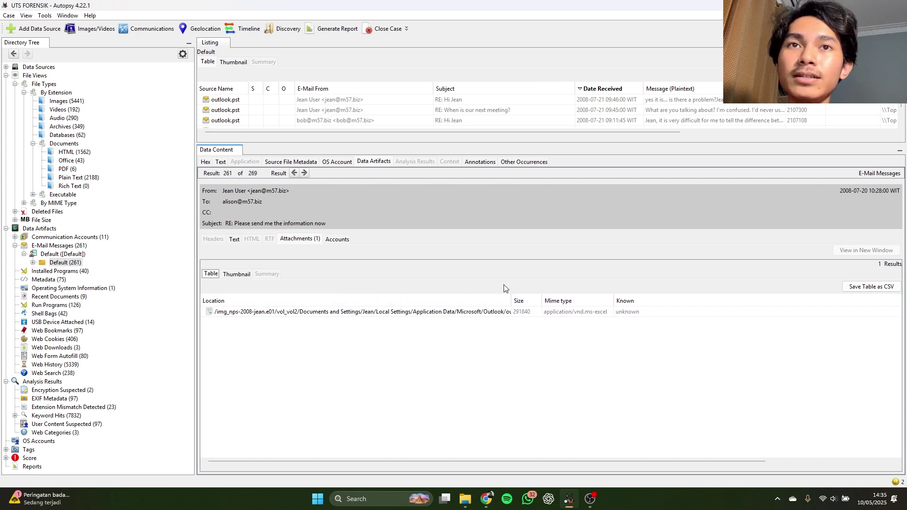
click(293, 313)
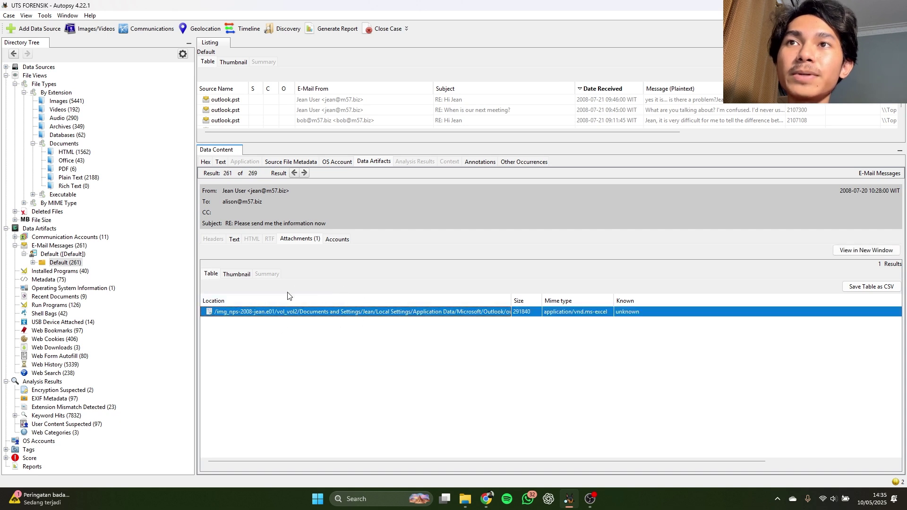
click(235, 240)
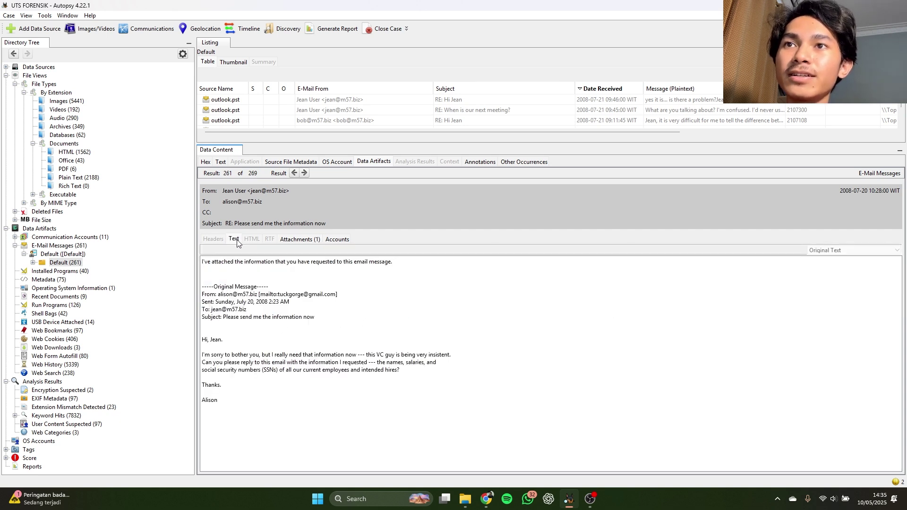
drag(393, 142, 388, 354)
scroll(433, 290, down, 1)
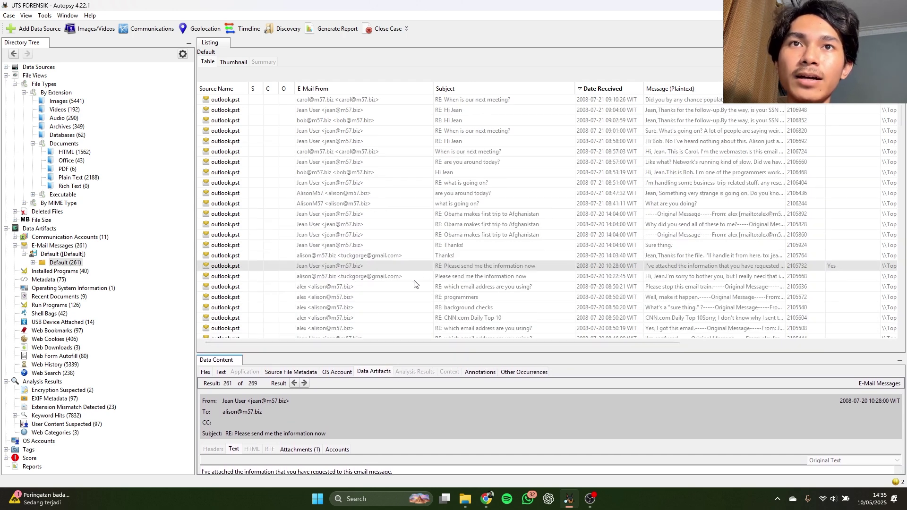
click(623, 278)
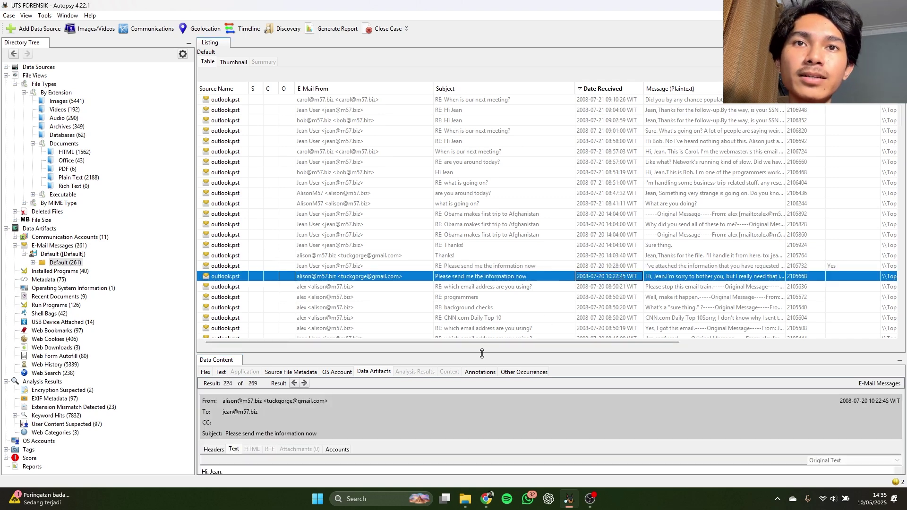
drag(482, 353, 478, 164)
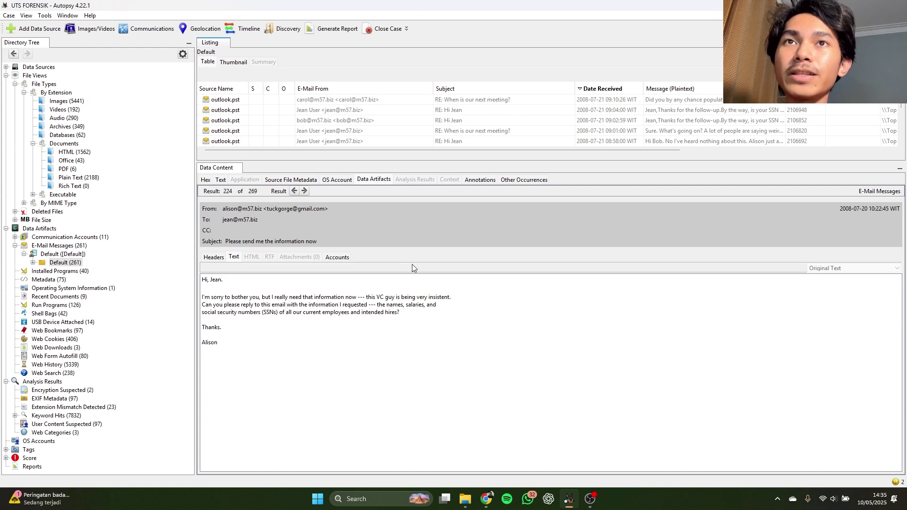
drag(380, 305, 429, 307)
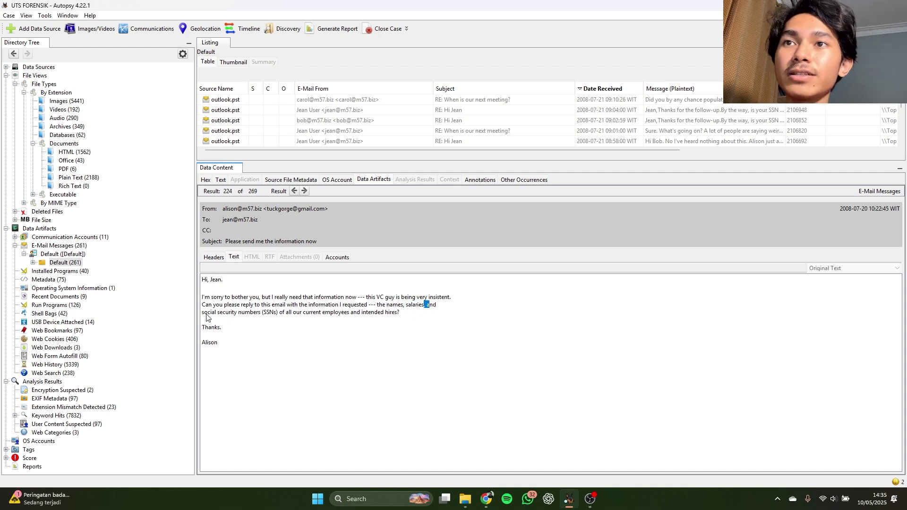
drag(206, 314, 400, 318)
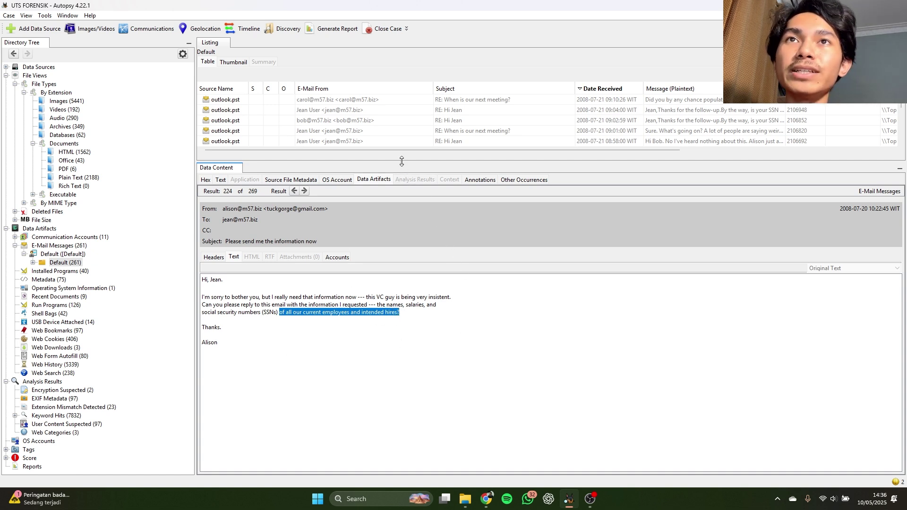
mouse_move(401, 161)
mouse_down()
mouse_move(401, 237)
mouse_move(402, 162)
mouse_up()
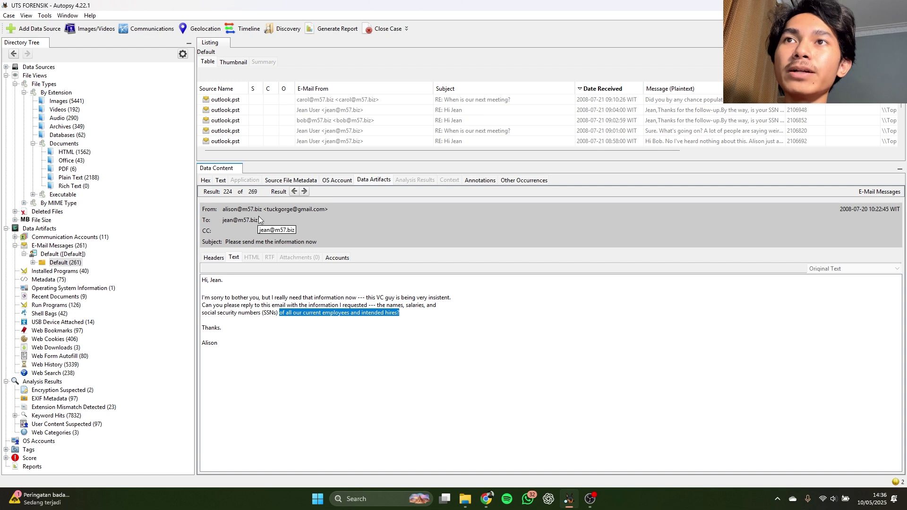
drag(376, 169, 377, 289)
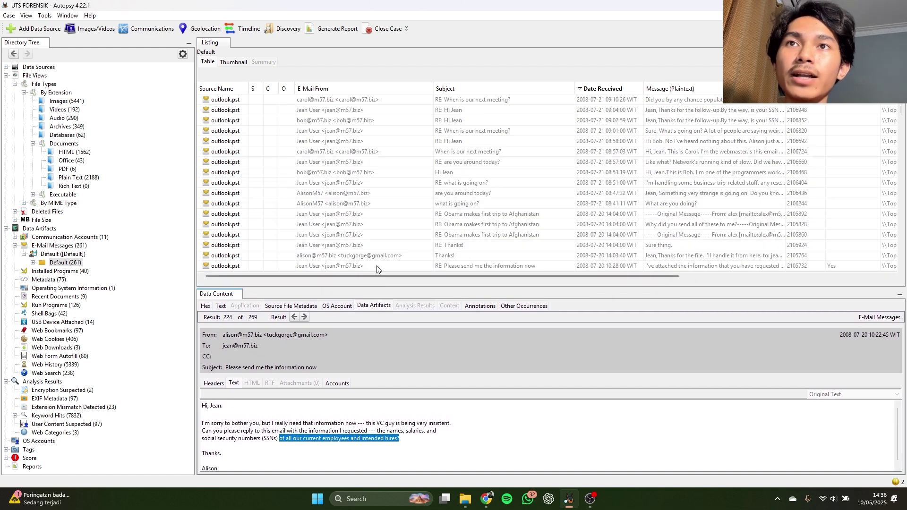
scroll(385, 221, down, 2)
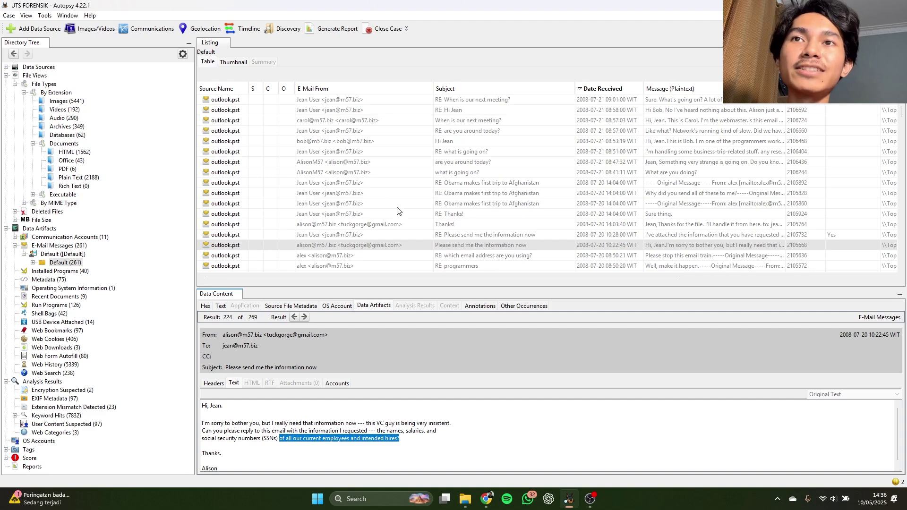
scroll(409, 201, down, 1)
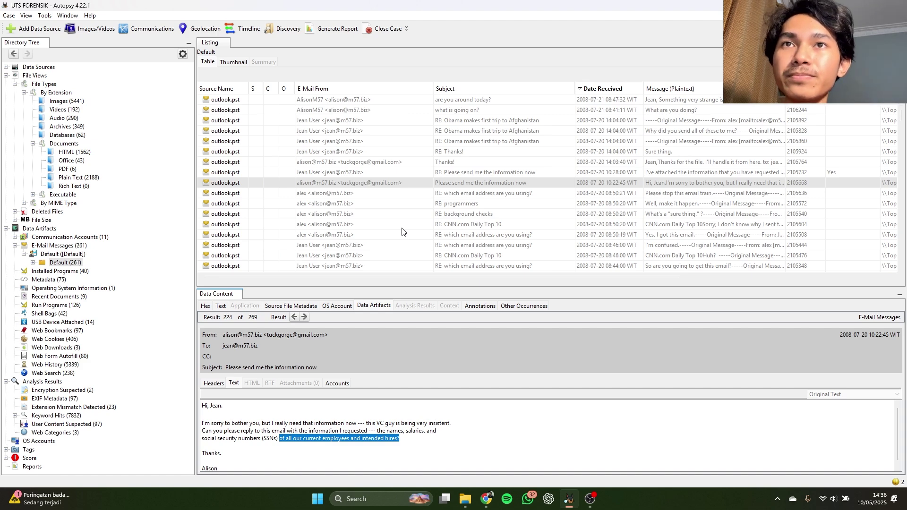
scroll(402, 231, down, 6)
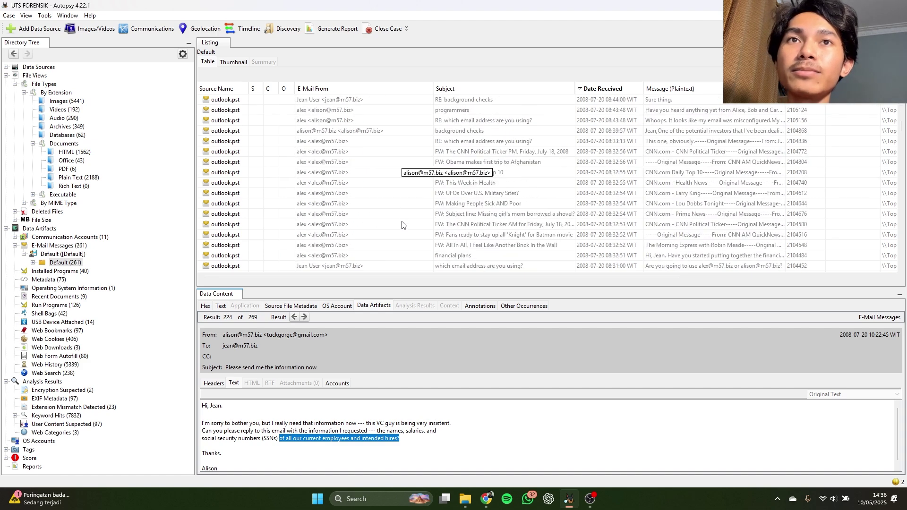
scroll(402, 225, down, 1)
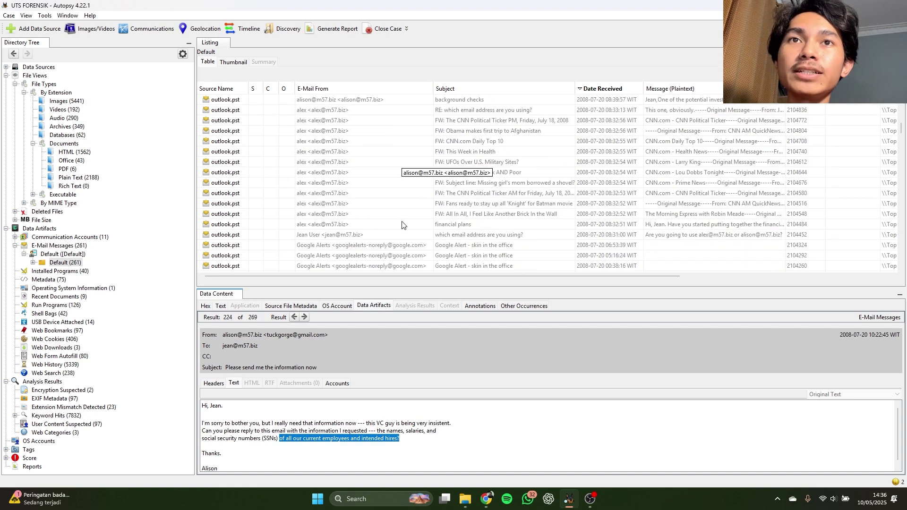
click(366, 236)
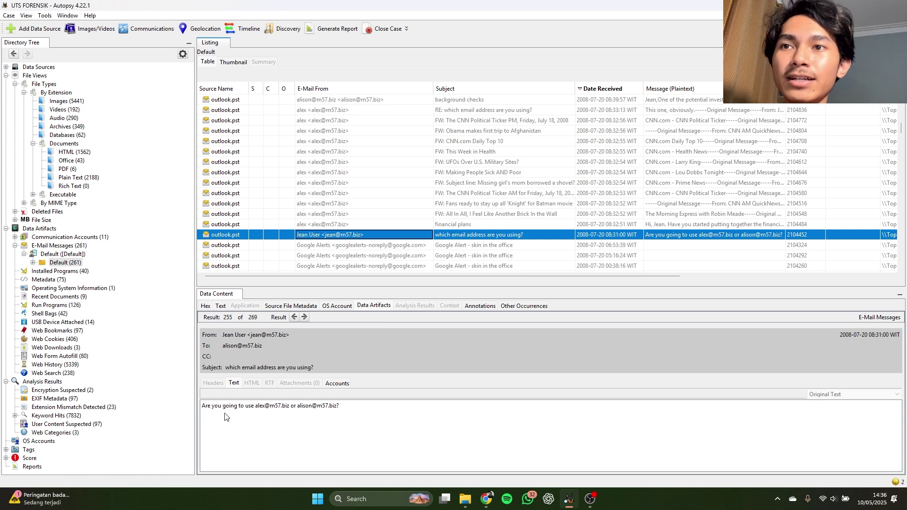
drag(255, 406, 347, 409)
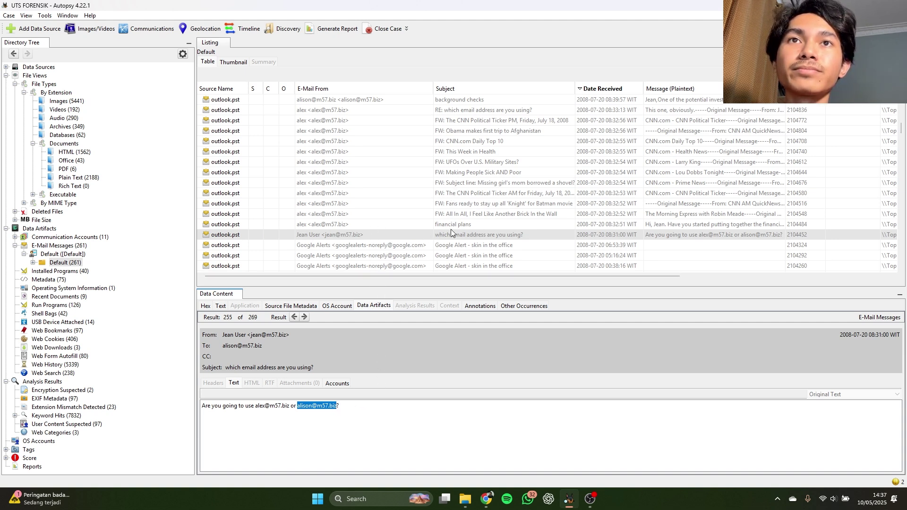
click(458, 111)
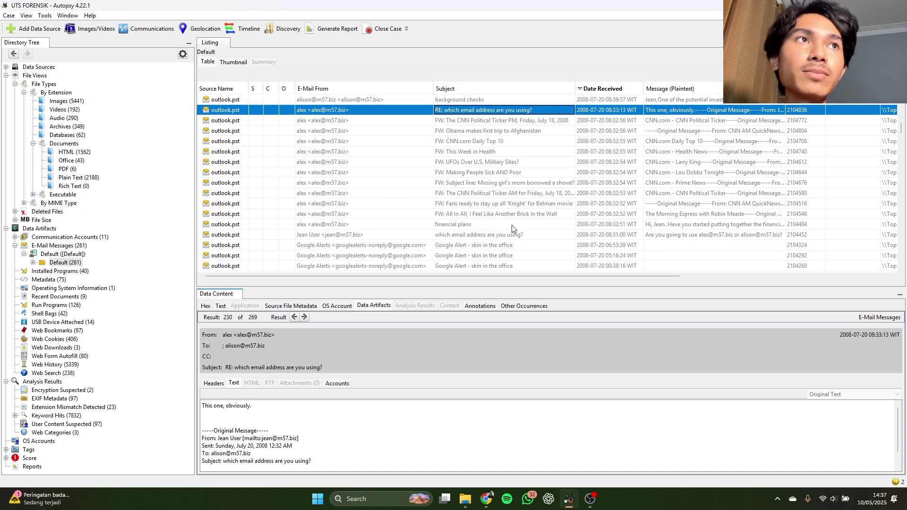
drag(901, 128, 899, 264)
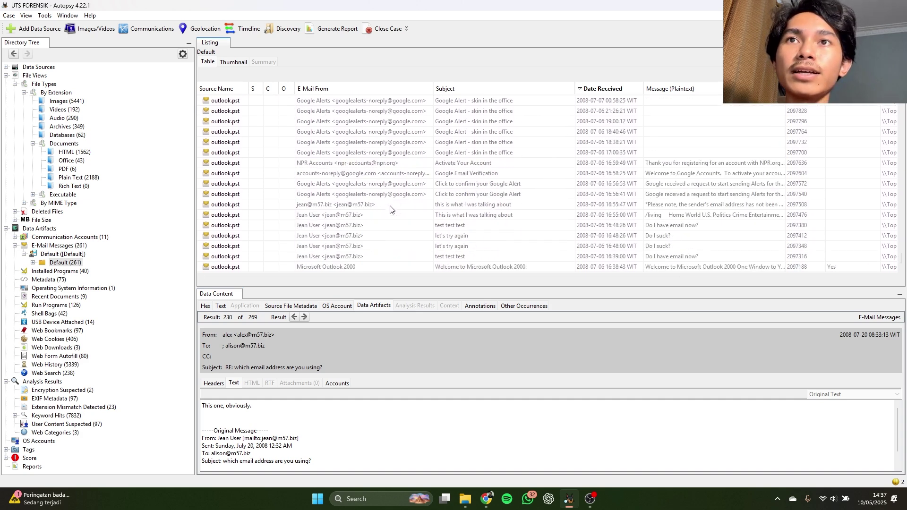
scroll(373, 219, up, 1)
scroll(372, 218, up, 4)
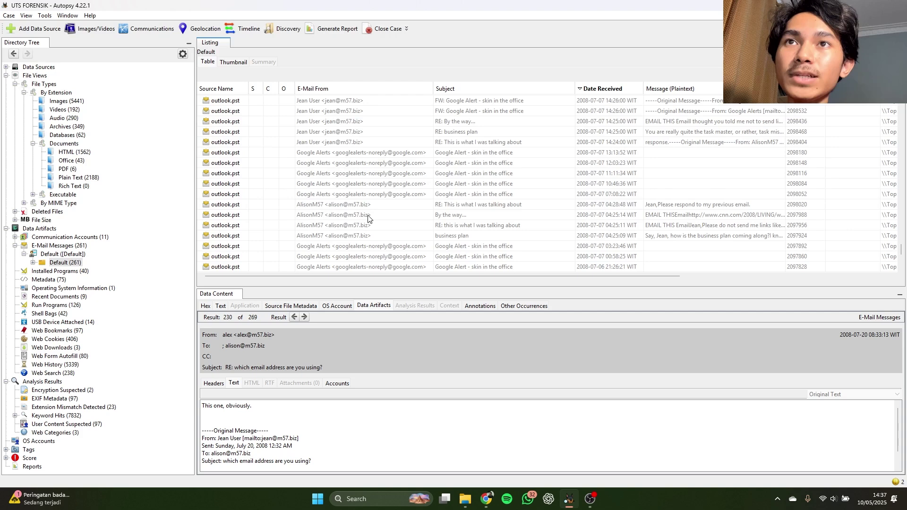
click(327, 236)
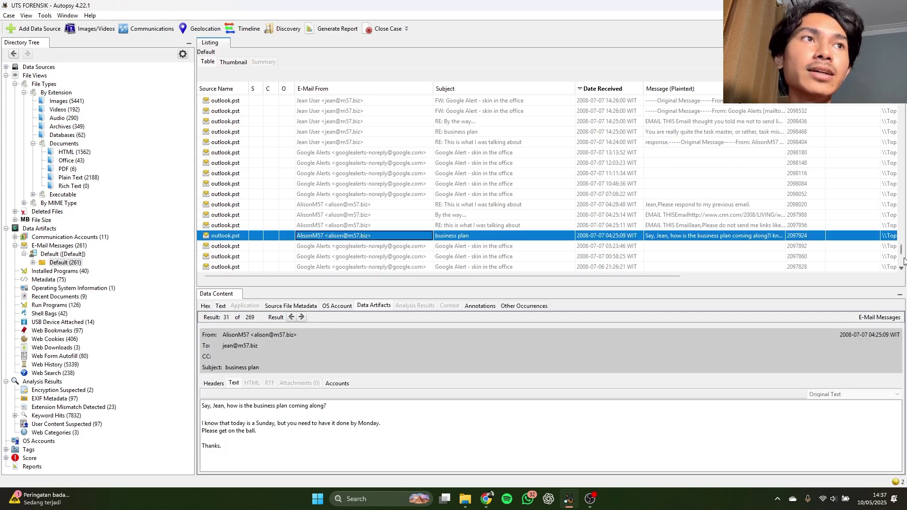
drag(901, 250, 901, 108)
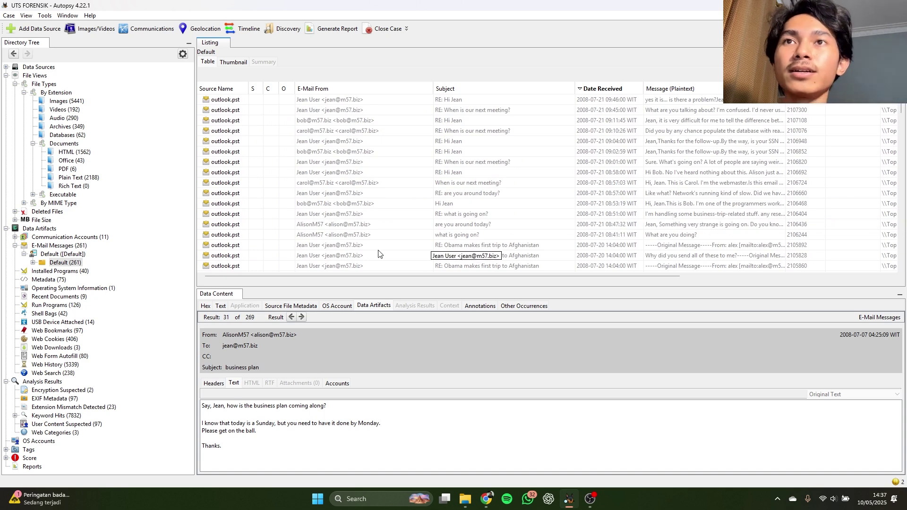
scroll(373, 246, down, 1)
scroll(350, 238, down, 1)
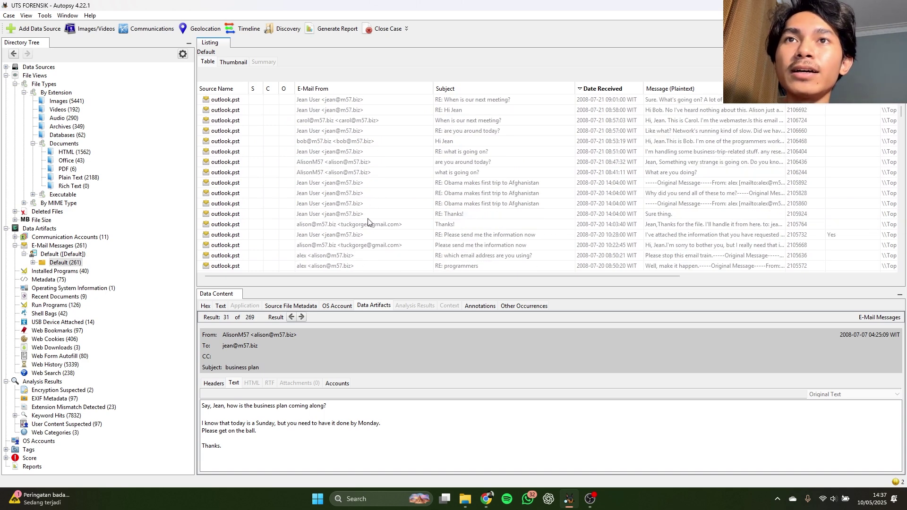
click(368, 222)
click(395, 249)
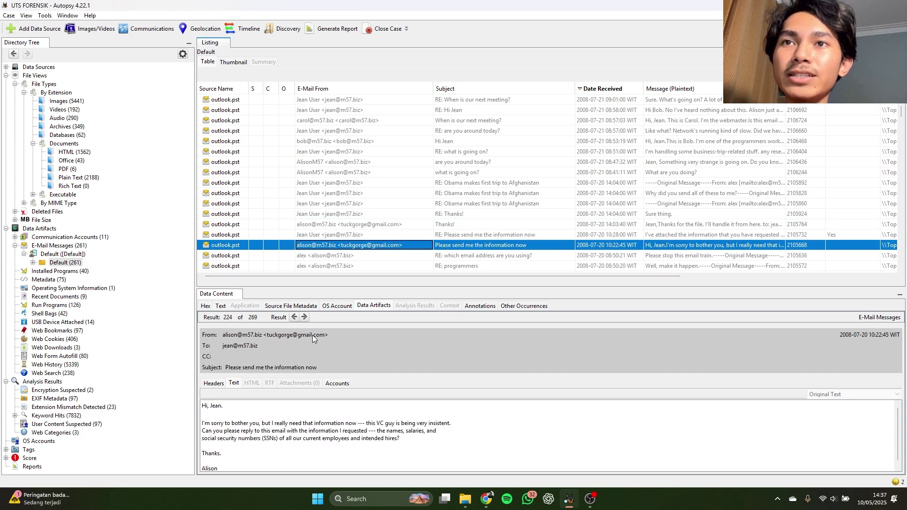
drag(369, 288, 371, 239)
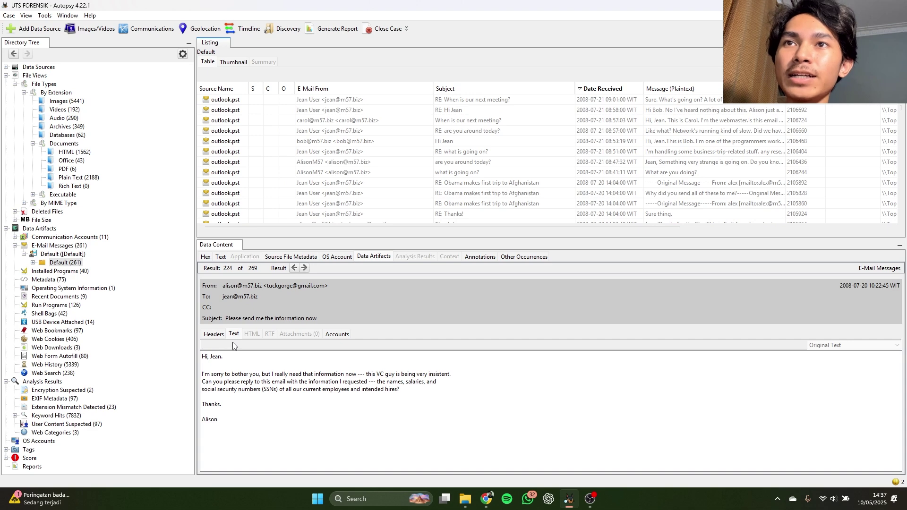
click(215, 335)
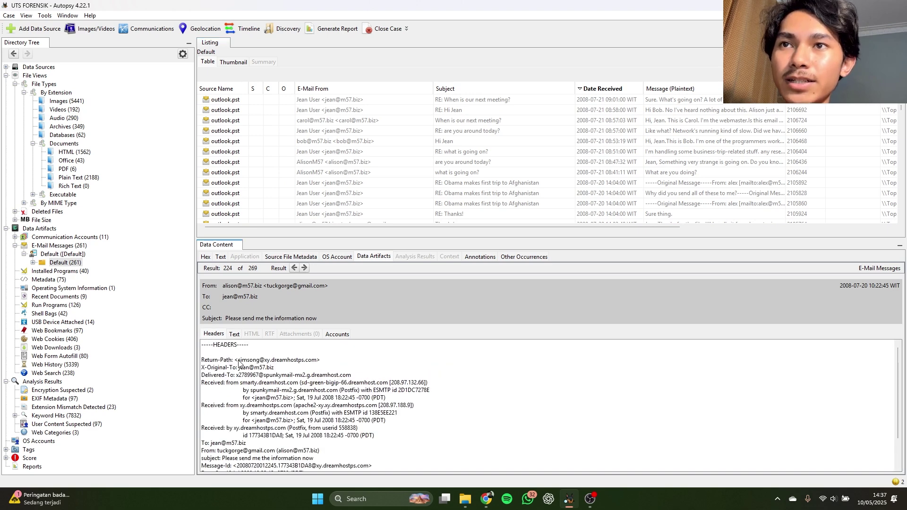
drag(238, 360, 260, 360)
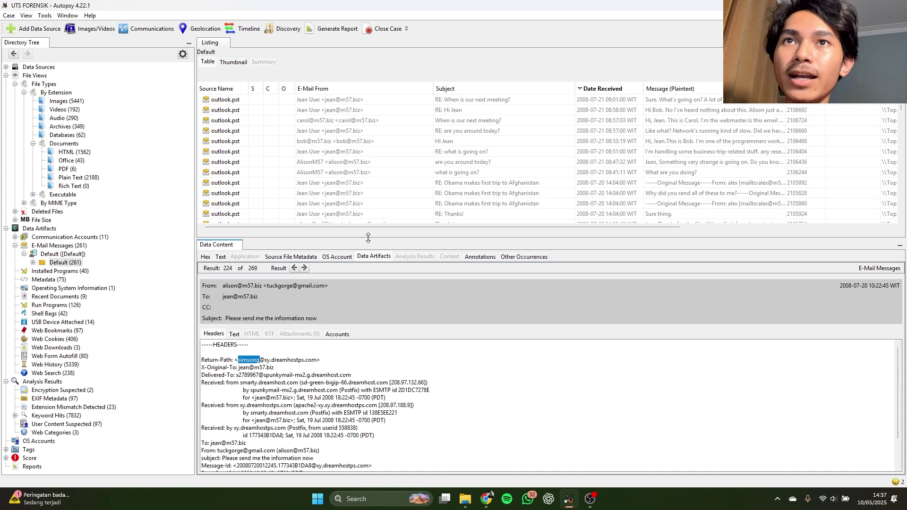
mouse_move(368, 238)
mouse_down()
mouse_move(368, 331)
mouse_move(360, 228)
mouse_up()
click(345, 255)
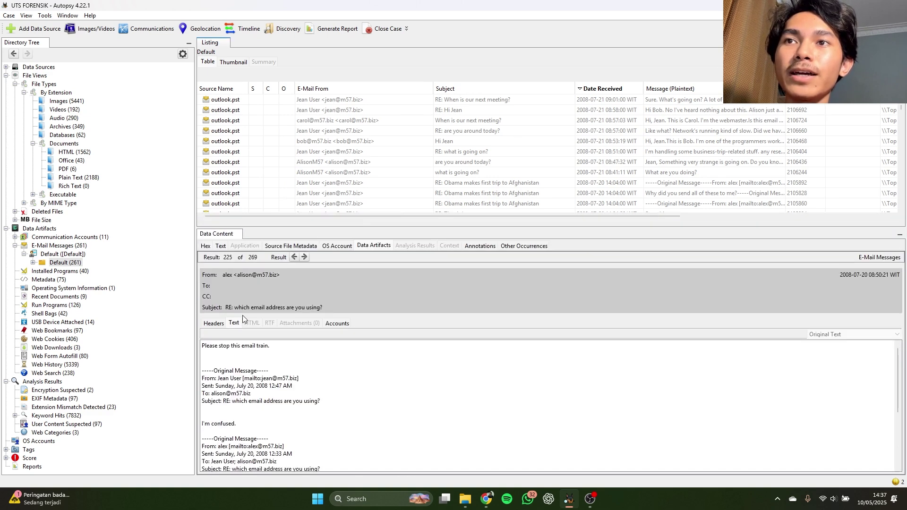
click(213, 323)
drag(235, 350, 280, 350)
Compare the senders and received times of the "Please send me the information now" request, its reply and the "Thanks!" e-mail.
drag(370, 223, 350, 341)
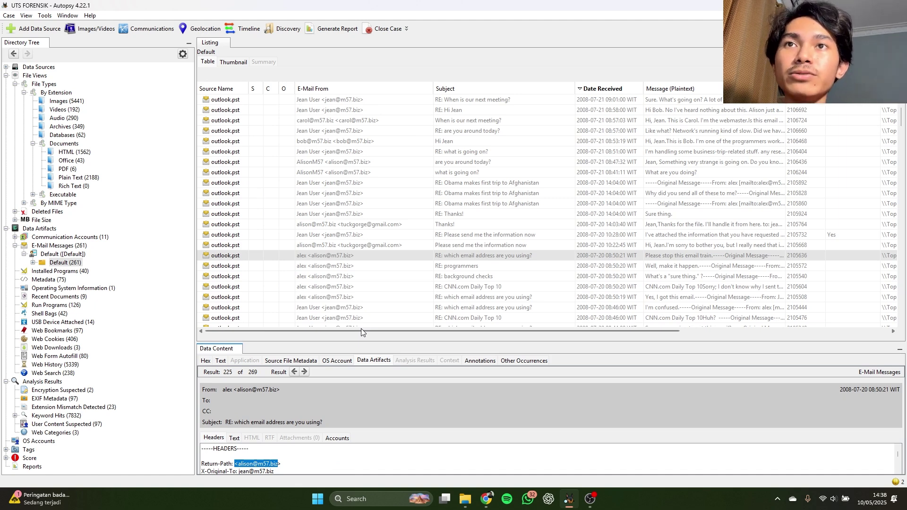
click(352, 245)
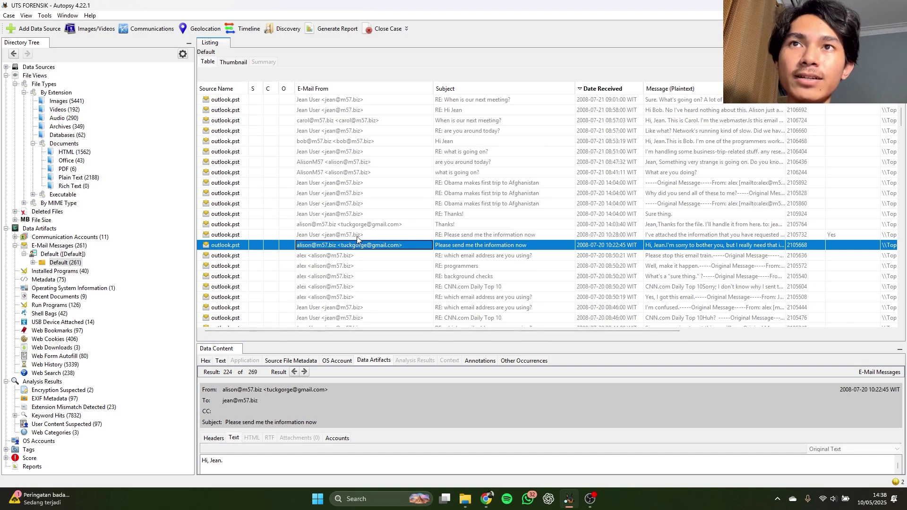
click(354, 235)
click(357, 225)
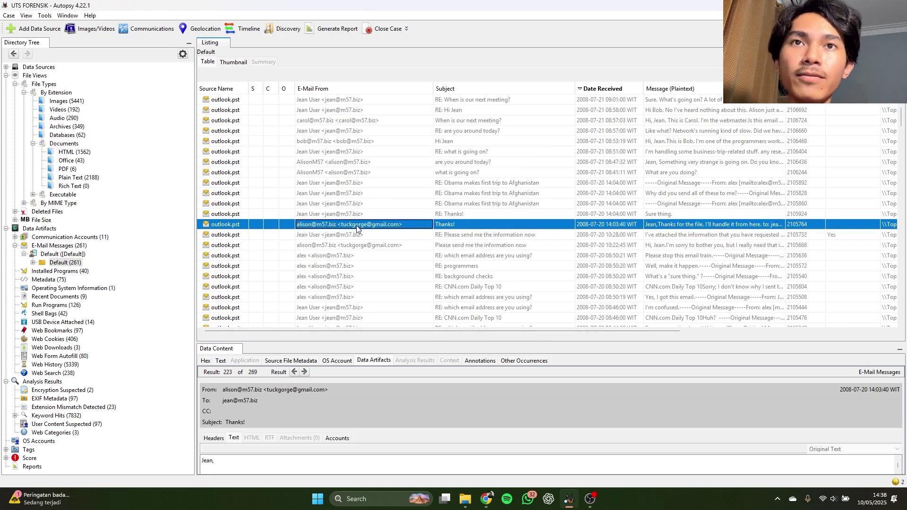
scroll(439, 266, down, 2)
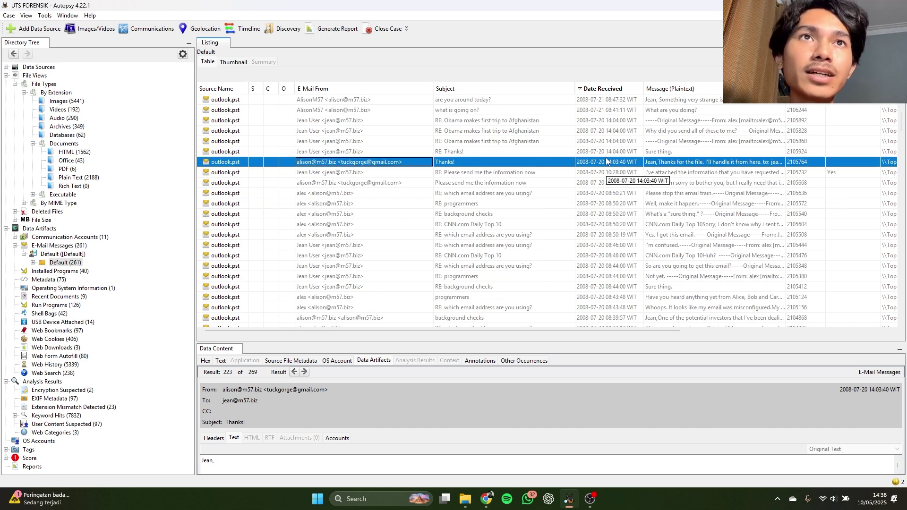
click(405, 183)
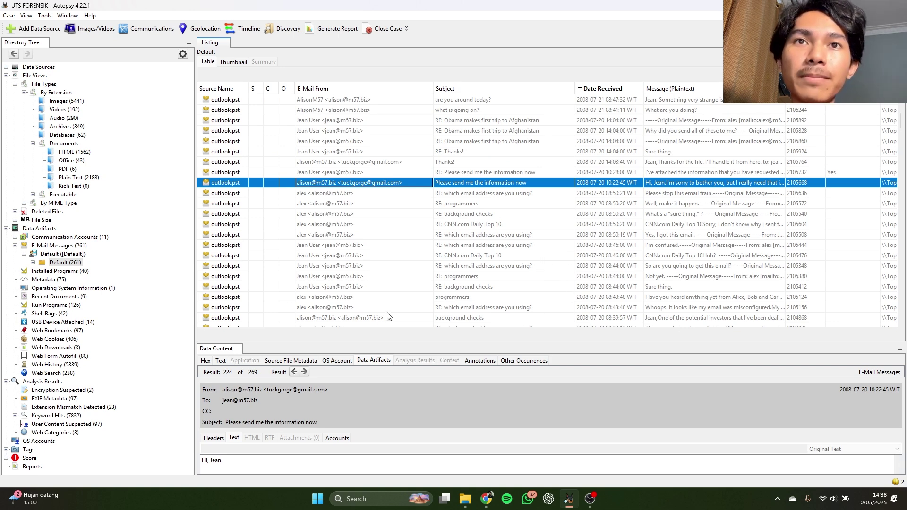
scroll(363, 308, down, 1)
click(374, 287)
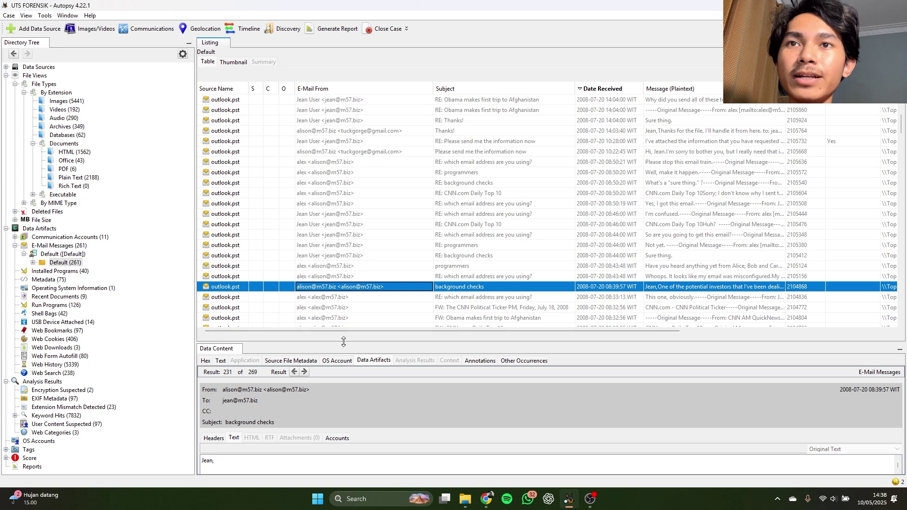
drag(341, 341, 344, 239)
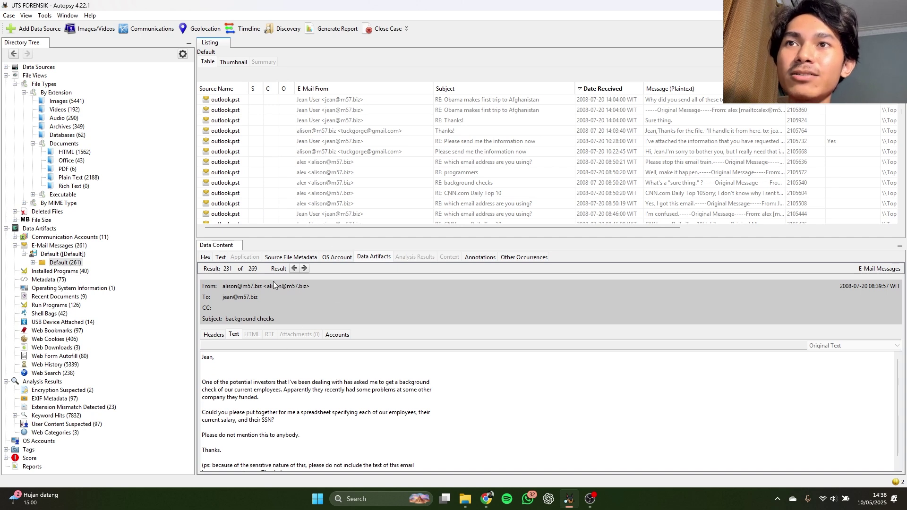
drag(410, 239, 411, 176)
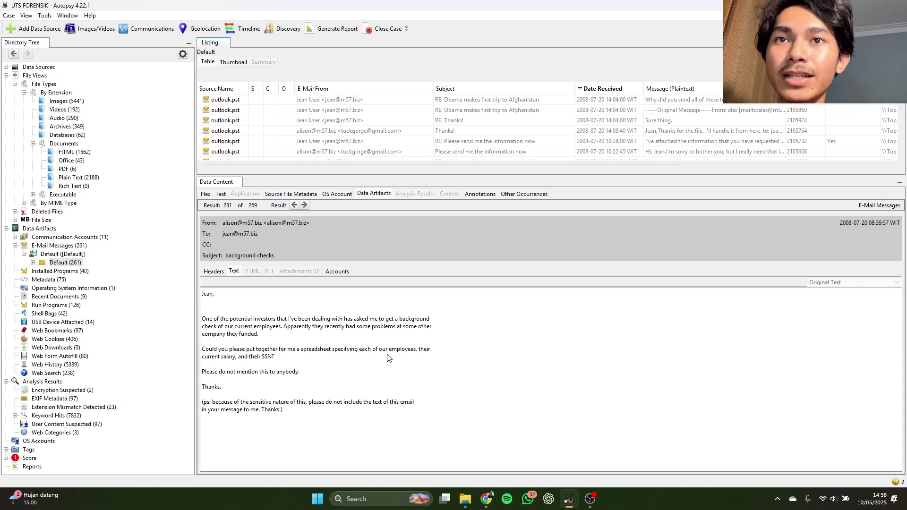
drag(392, 351, 414, 357)
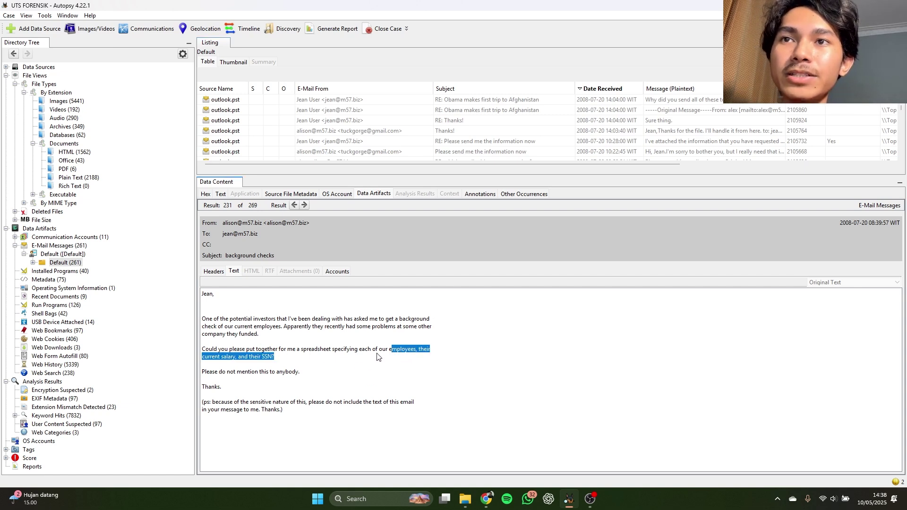
click(321, 357)
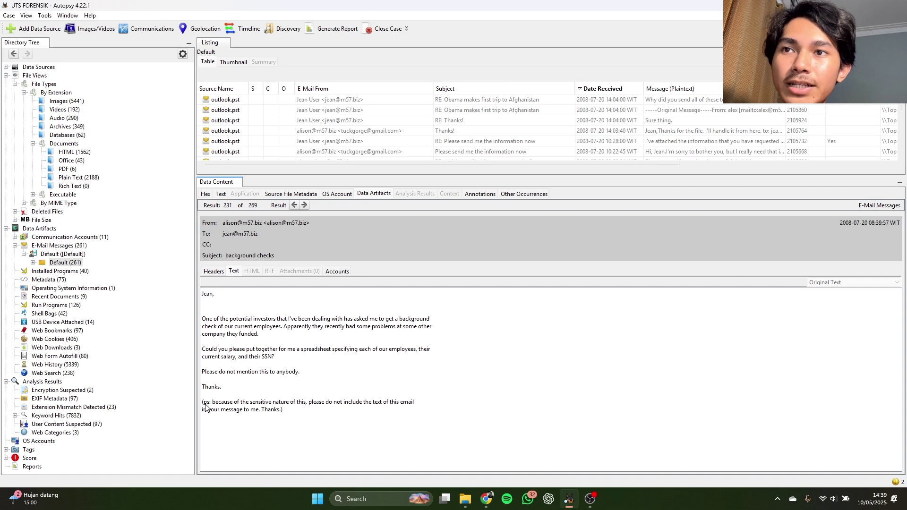
Read the postscript of the "background checks" e-mail and examine its headers, highlighting the account name in the Return-Path.
drag(204, 405, 213, 406)
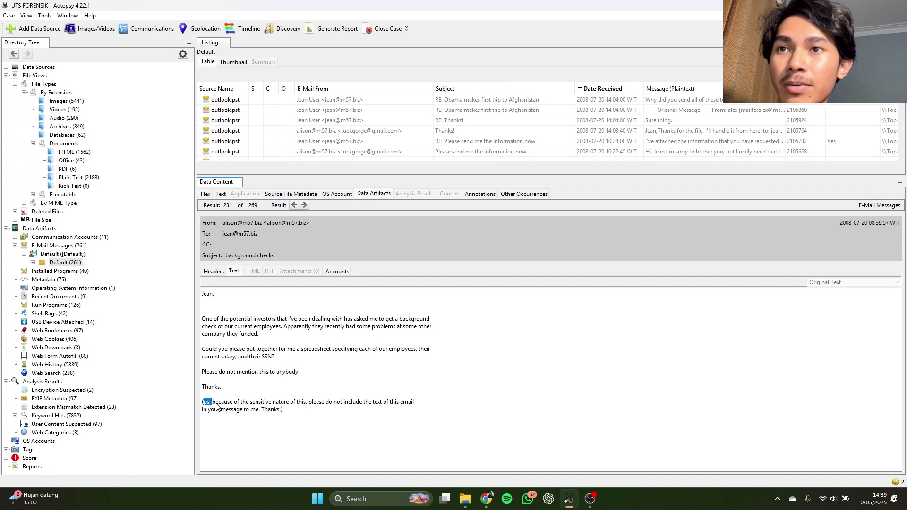
click(217, 406)
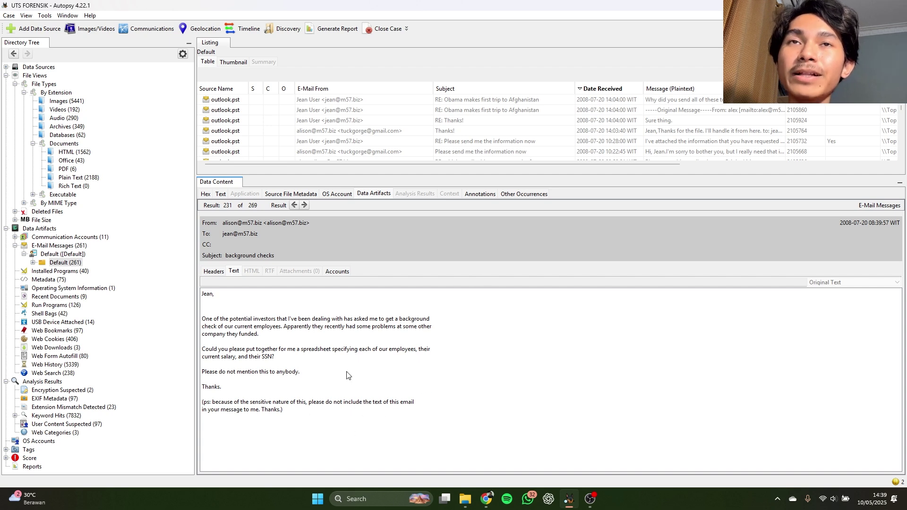
drag(478, 178, 472, 226)
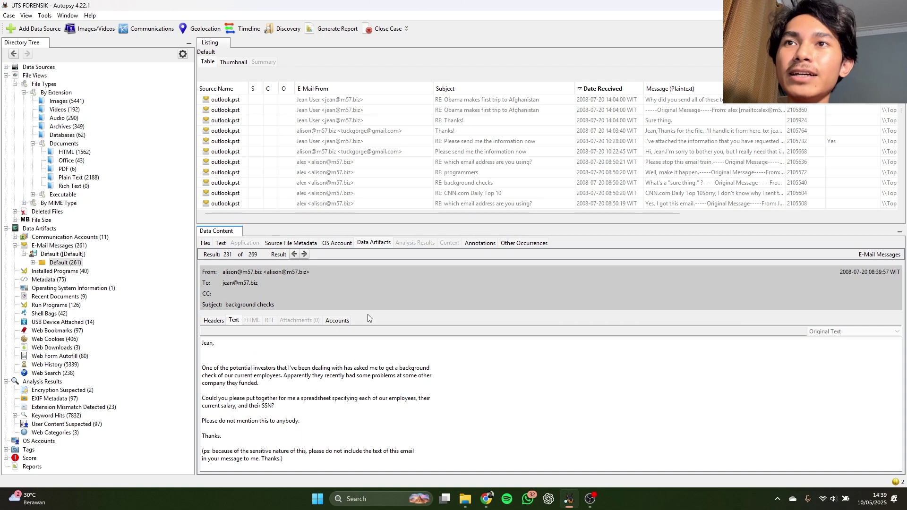
click(215, 322)
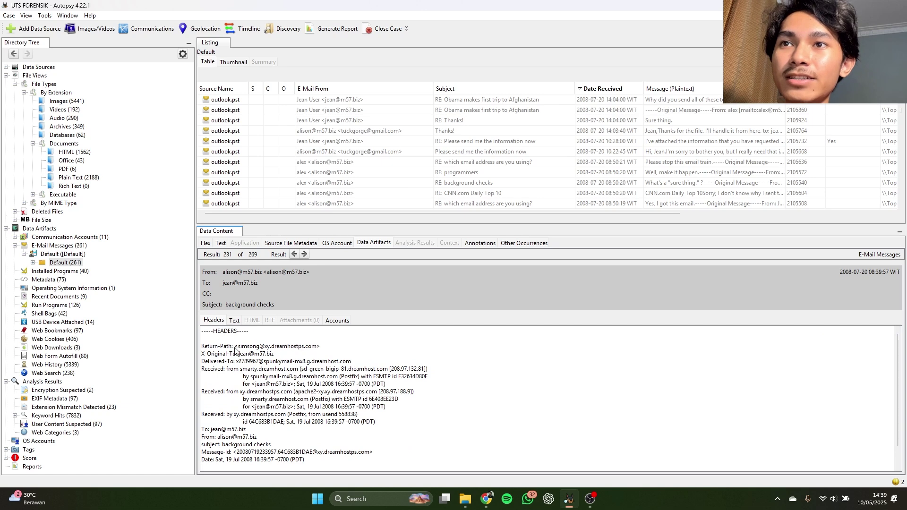
drag(238, 350, 259, 350)
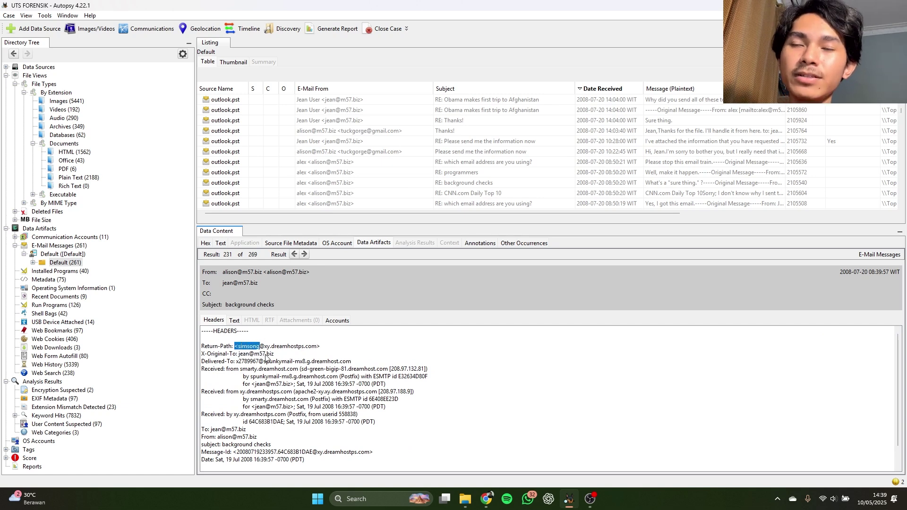
click(259, 341)
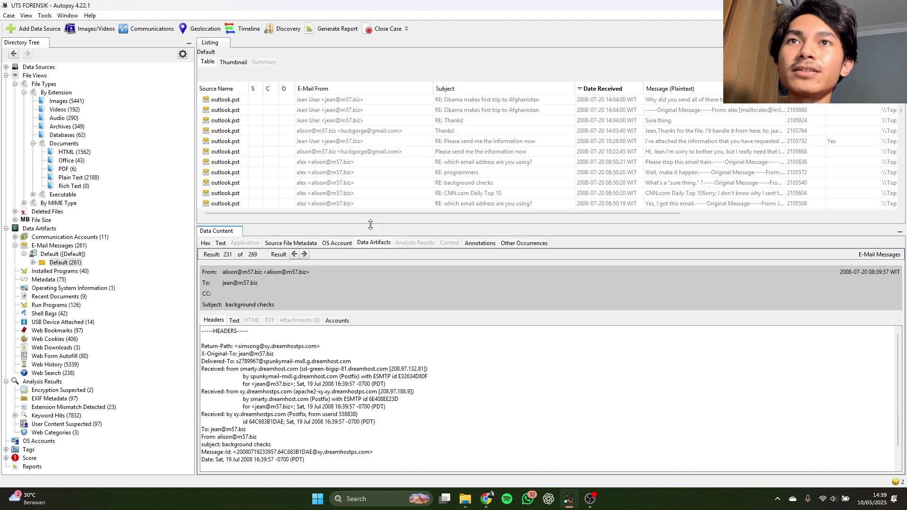
Read the "RE: background checks" replies of 2008-07-20, first the one from 08:44:00 and then the one from 08:50:20.
drag(371, 225, 383, 371)
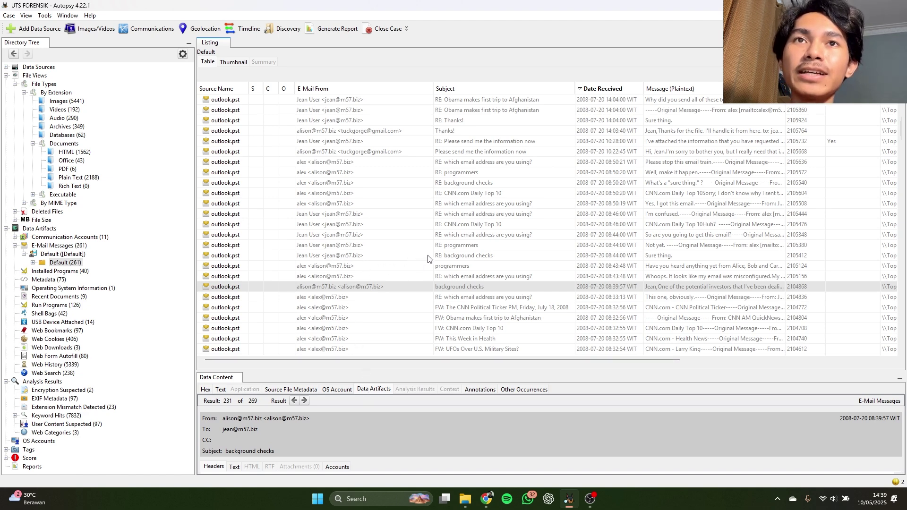
click(497, 256)
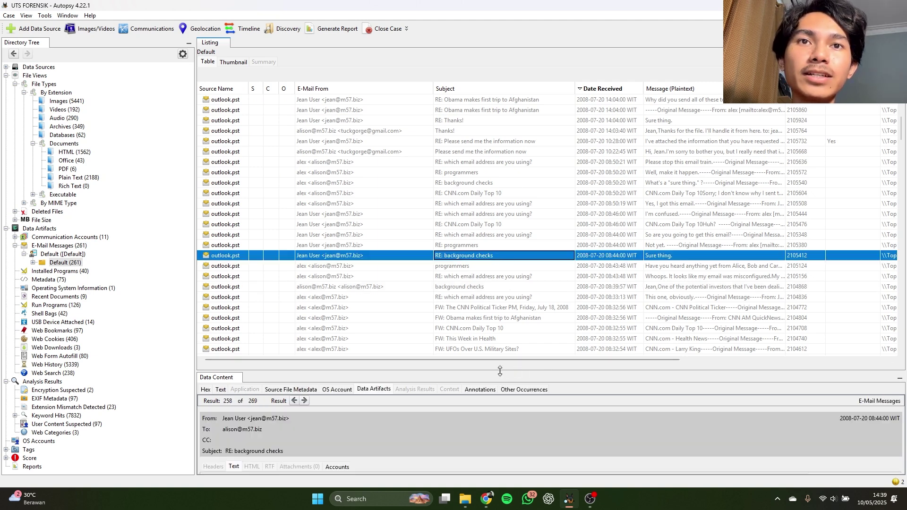
drag(500, 372, 444, 383)
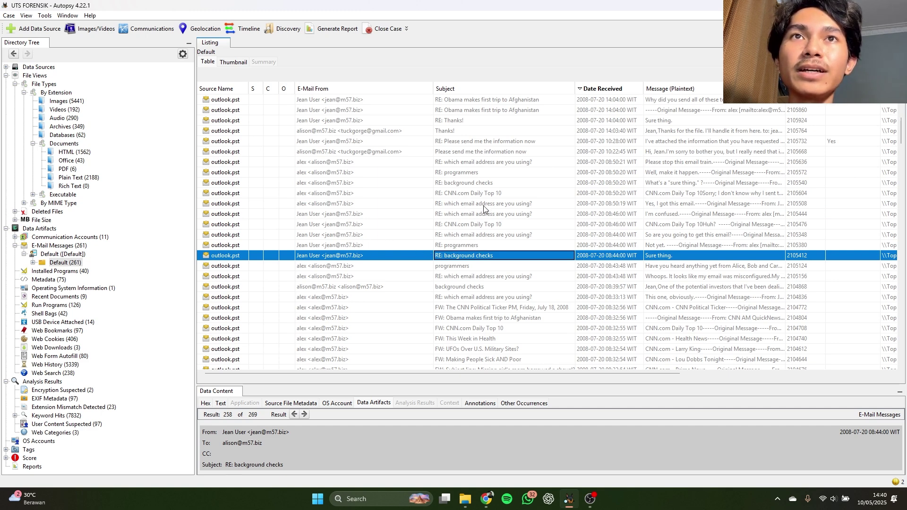
click(485, 185)
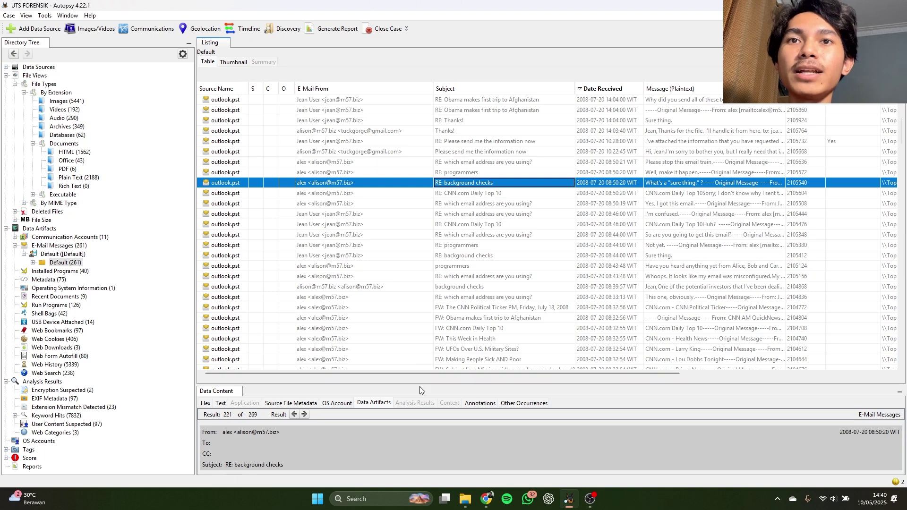
drag(415, 383, 407, 242)
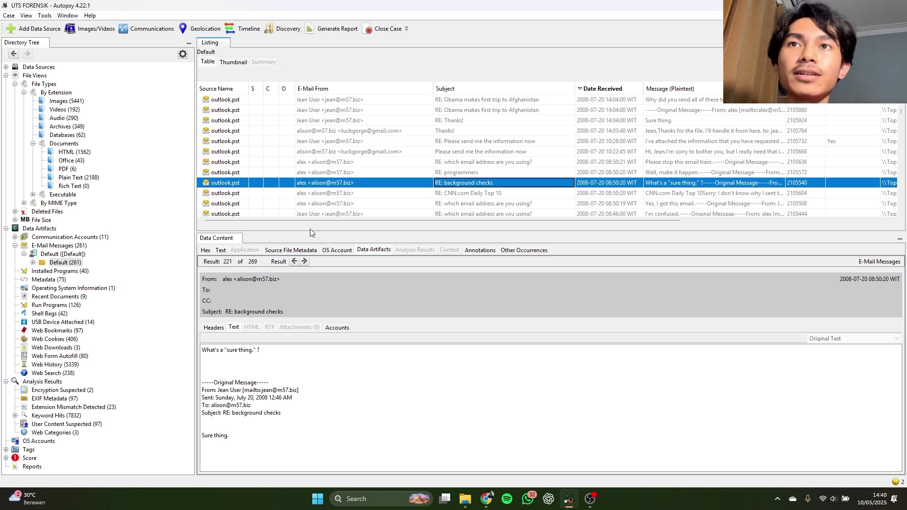
Browse the e-mails of 2008-07-21, opening "RE: are you around today?" and reading "When is our next meeting?" received at 08:57:03.
drag(327, 232, 333, 300)
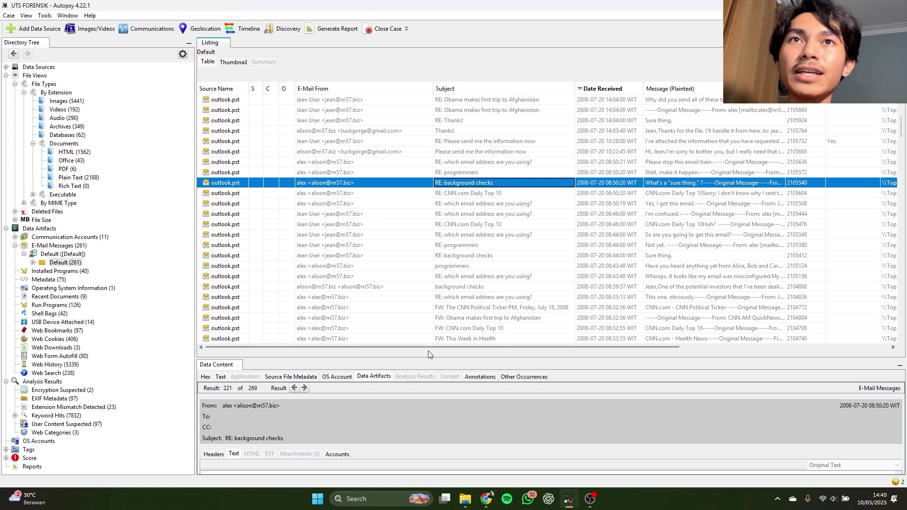
scroll(463, 298, up, 2)
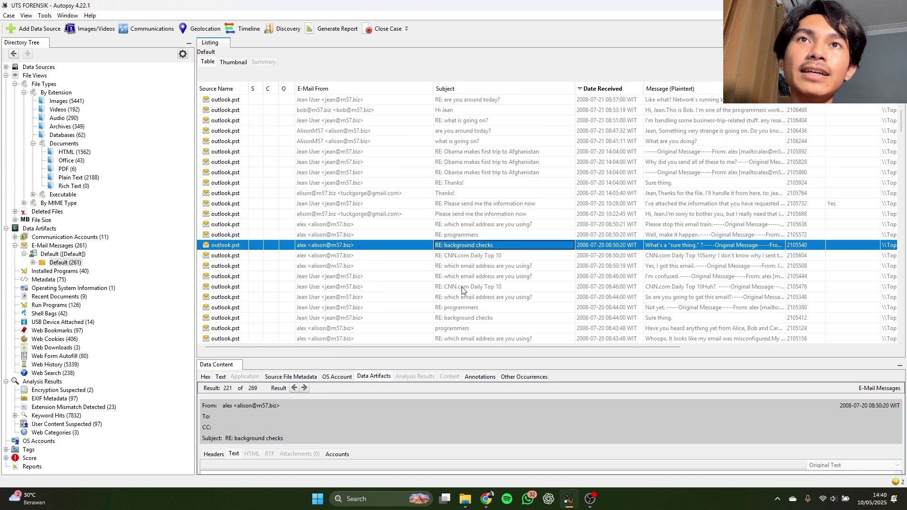
scroll(463, 292, up, 2)
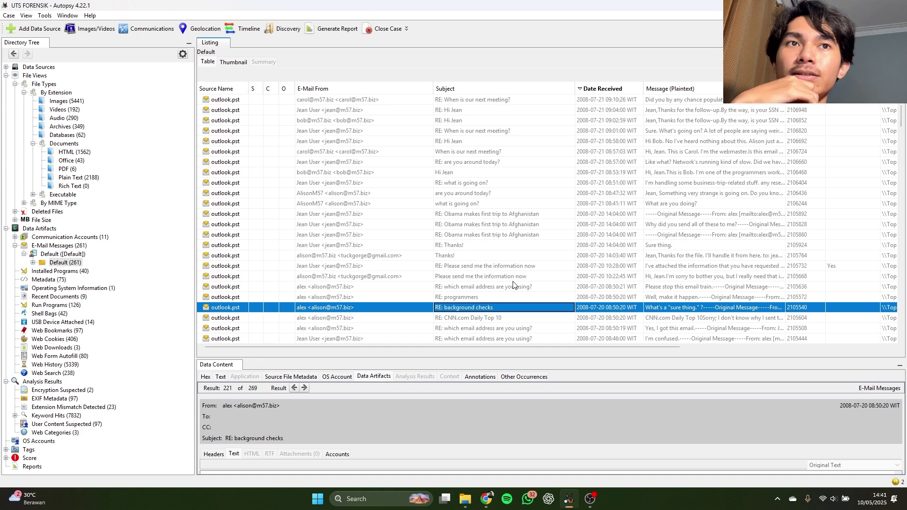
scroll(546, 214, up, 1)
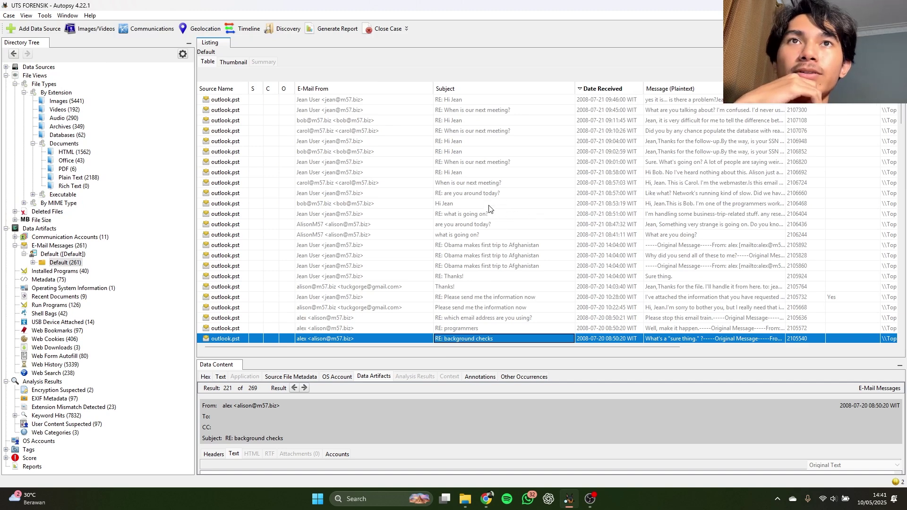
click(497, 195)
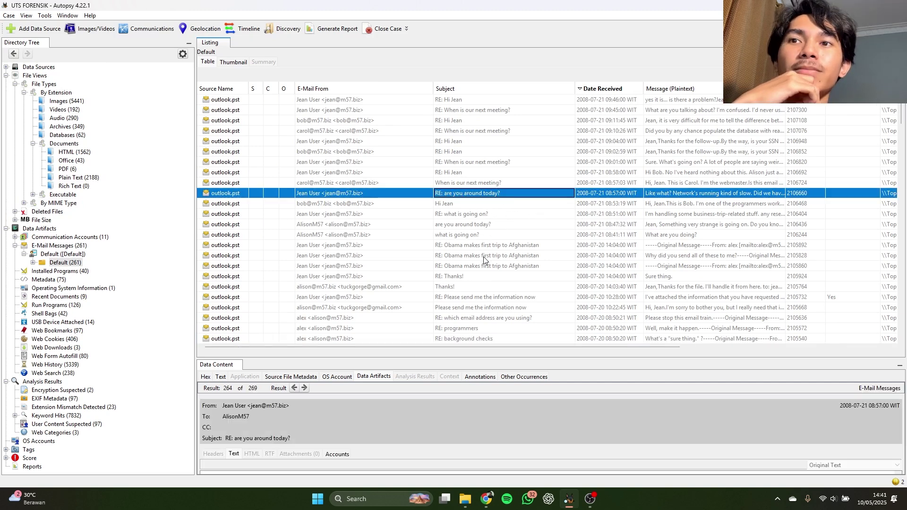
drag(460, 359, 461, 251)
click(462, 188)
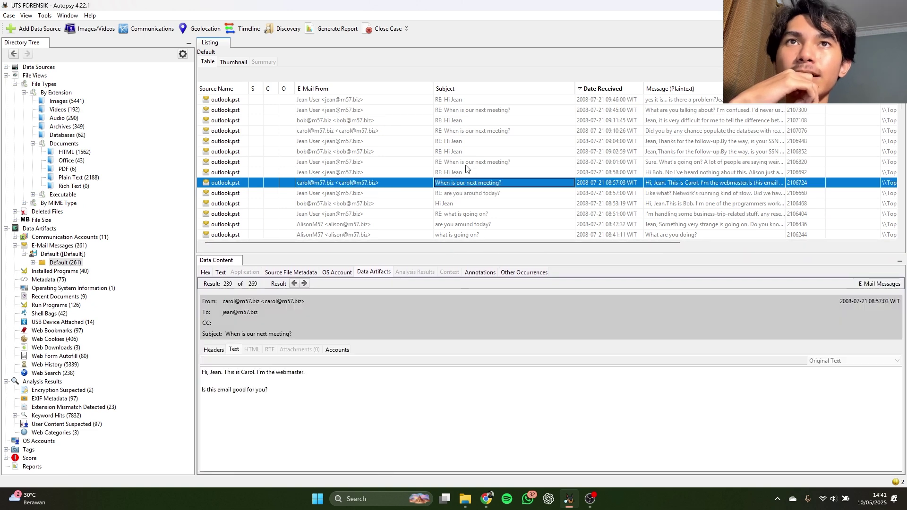
scroll(470, 186, down, 1)
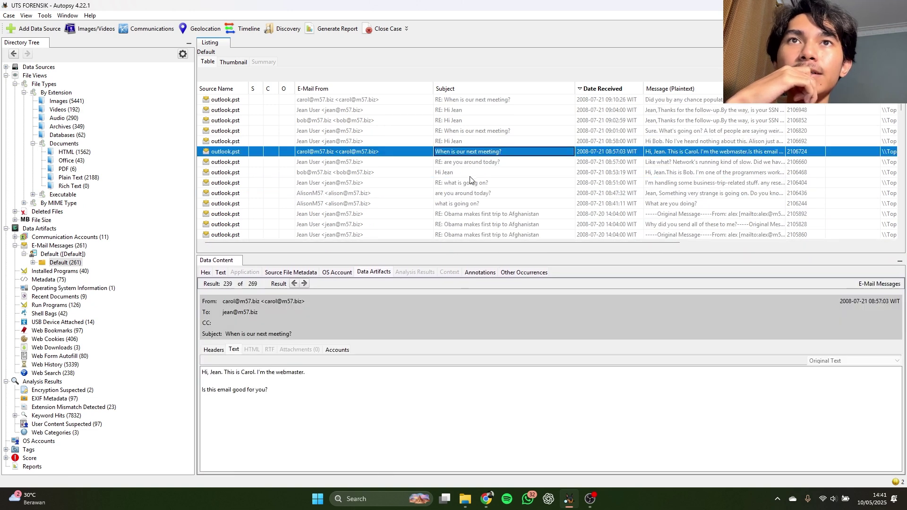
click(463, 174)
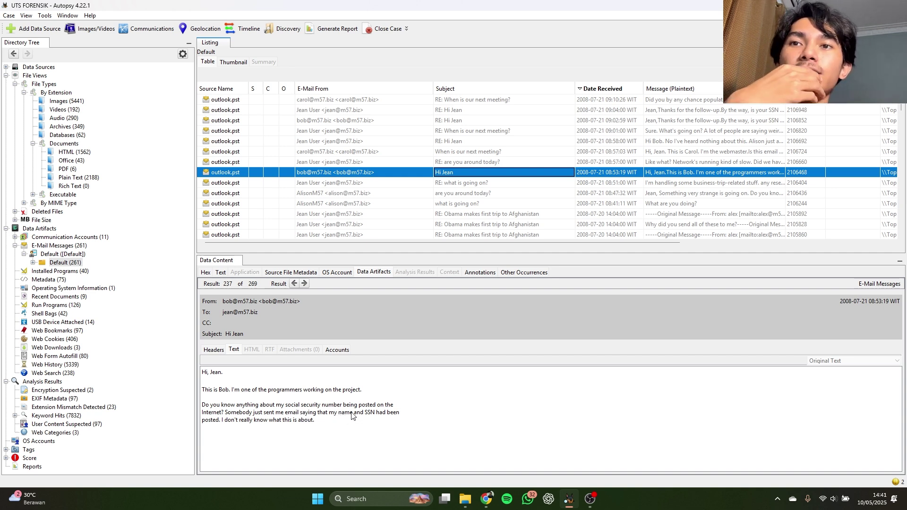
drag(483, 255, 456, 396)
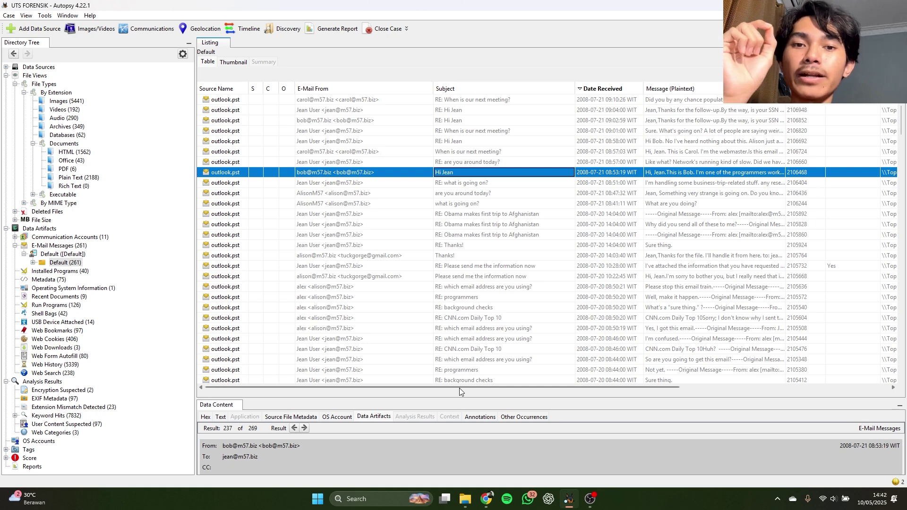